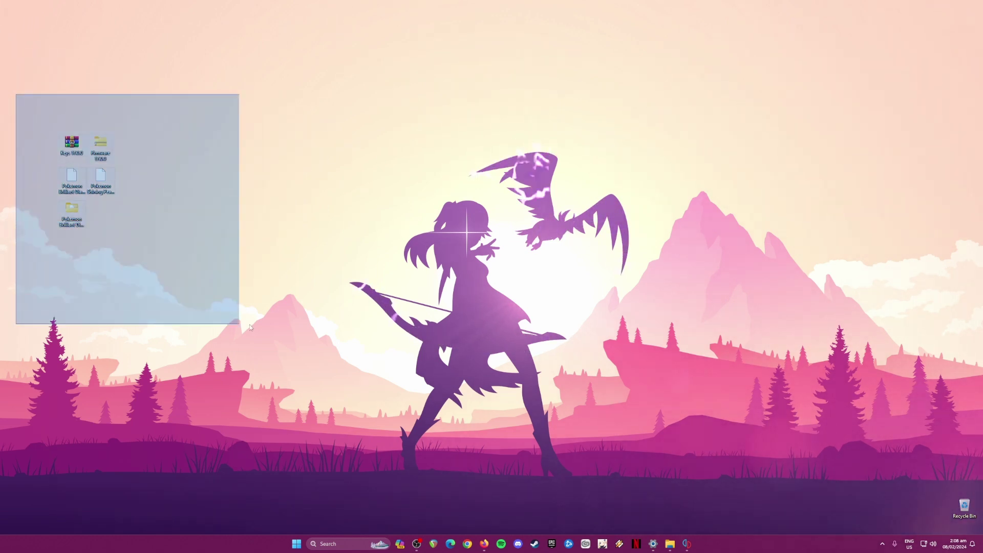
Restore yuzu and filter its game list with 'poke'.
left_click(686, 543)
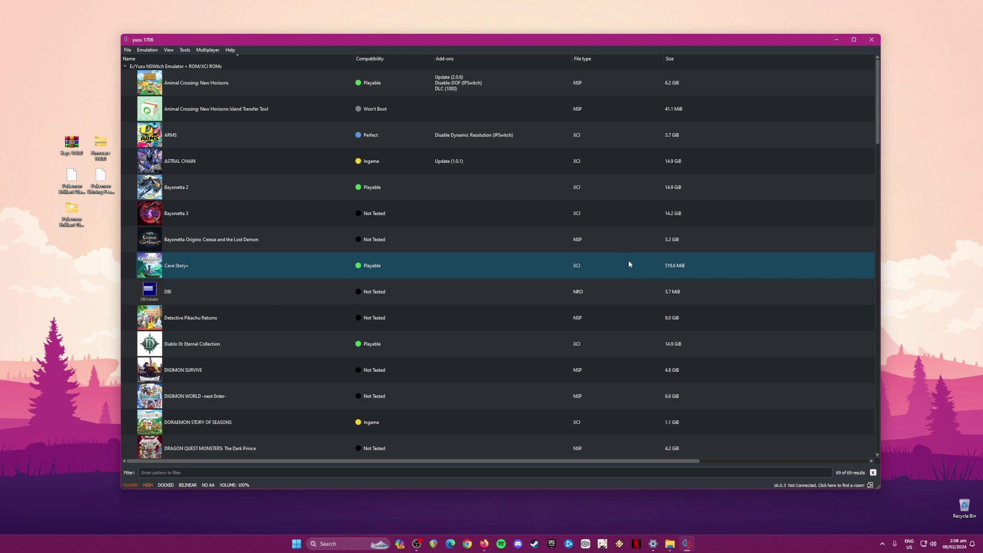
left_click_drag(29, 95, 115, 262)
left_click(191, 42)
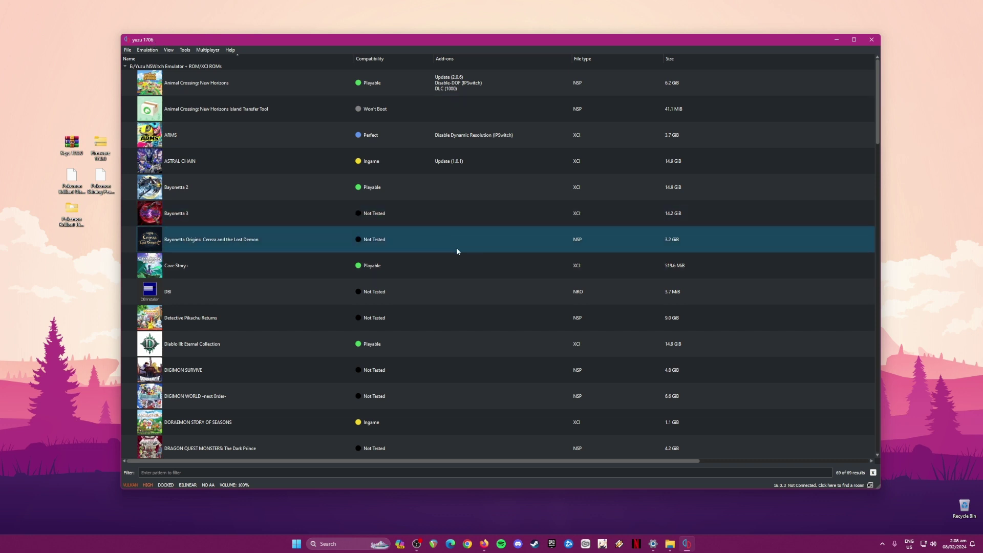
left_click(285, 474)
type("pokemon")
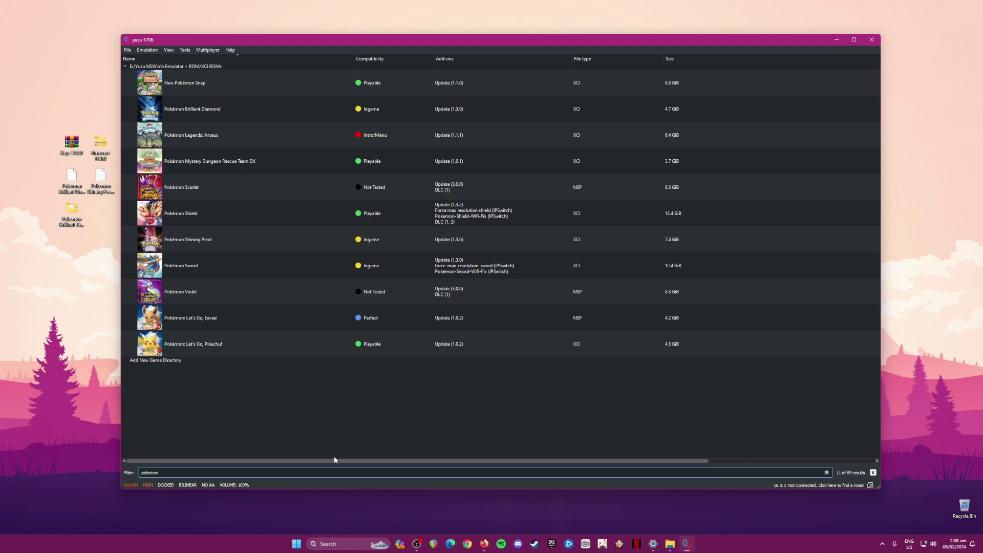
Select the Brilliant Diamond and Shining Pearl rows, then the Pokémon update files on the desktop.
left_click(369, 110)
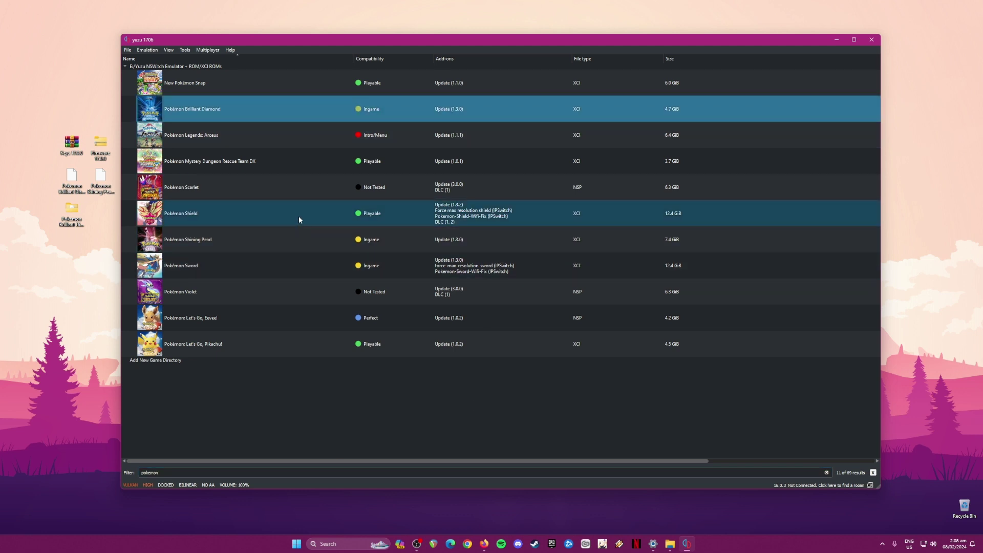
left_click(288, 250)
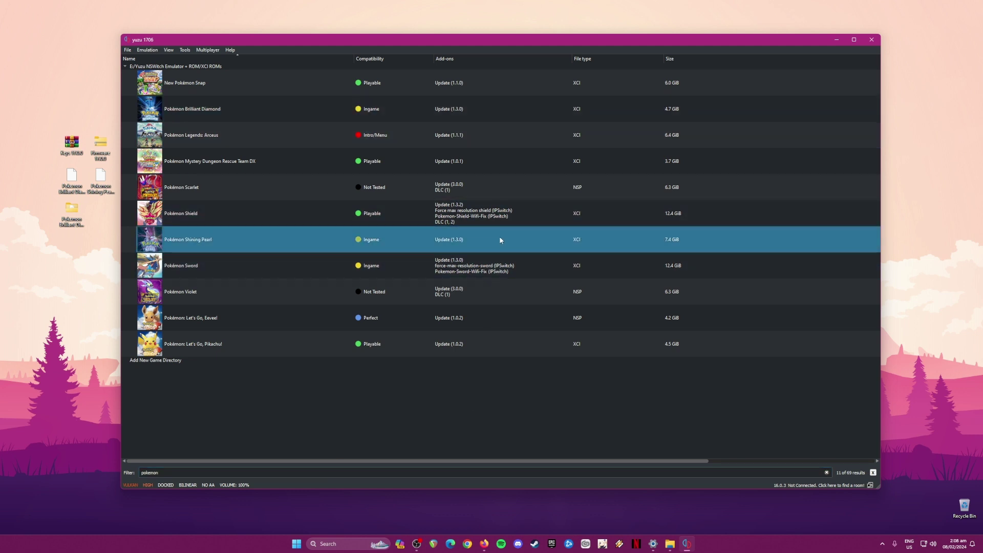
left_click(618, 116)
left_click(72, 176)
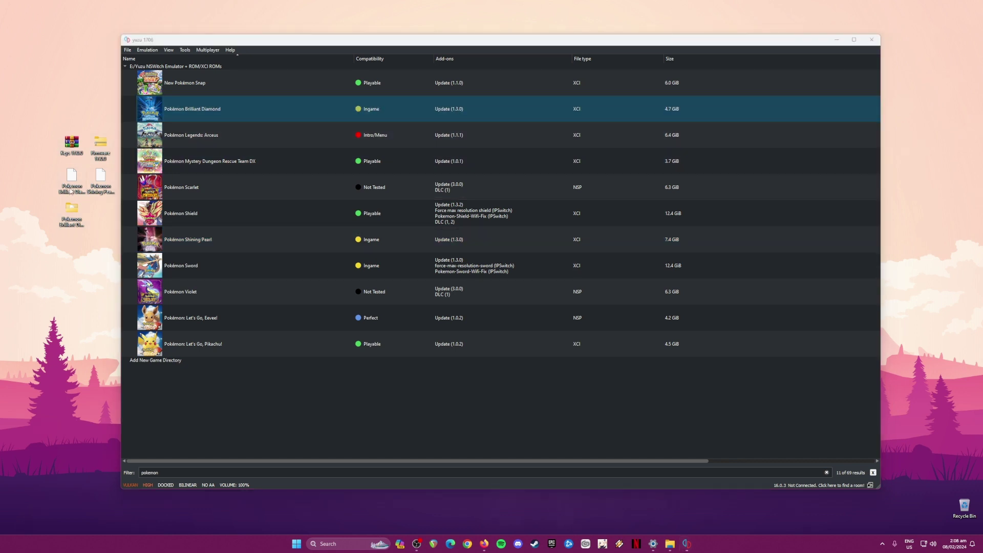
left_click_drag(8, 160, 110, 197)
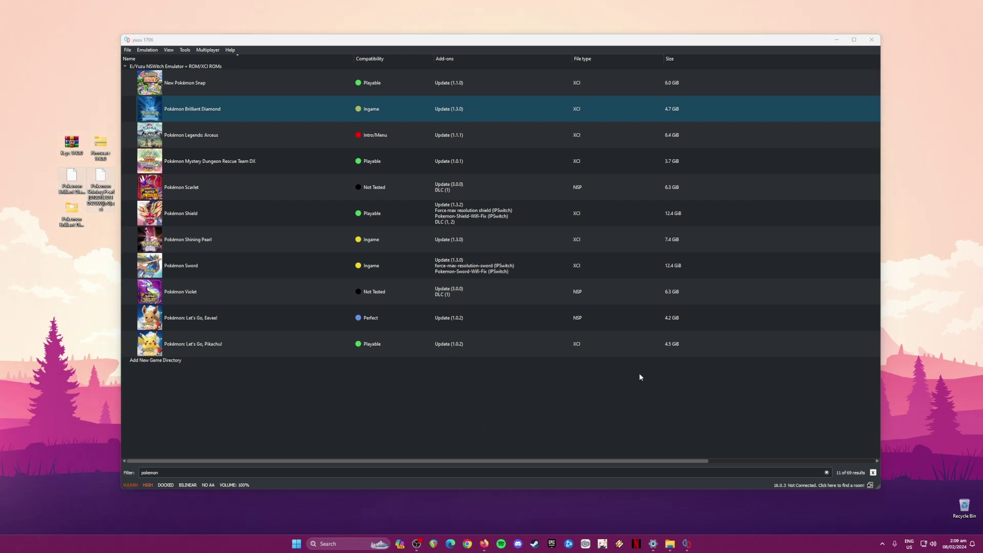
Hide yuzu and Google 'yuzu emulator' in Firefox.
left_click(837, 41)
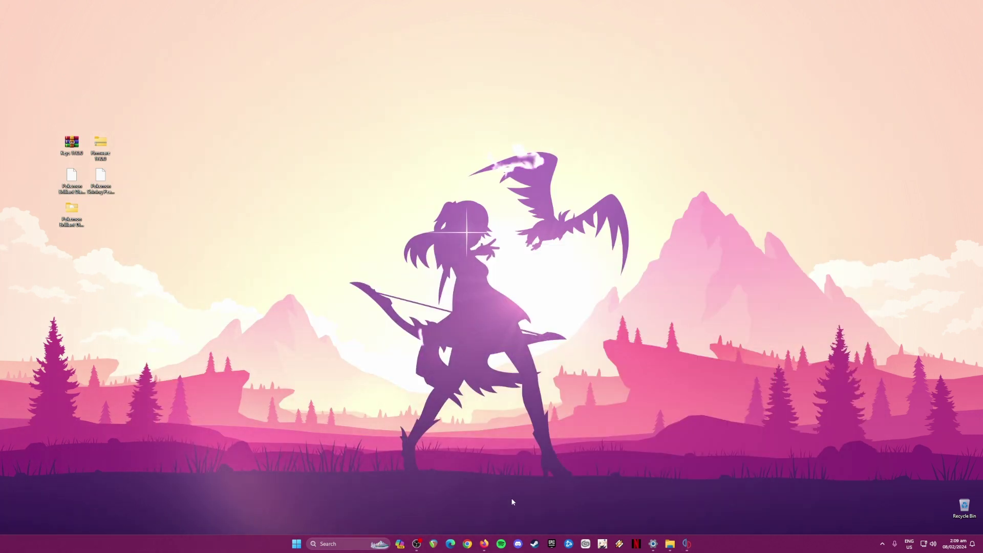
left_click(484, 543)
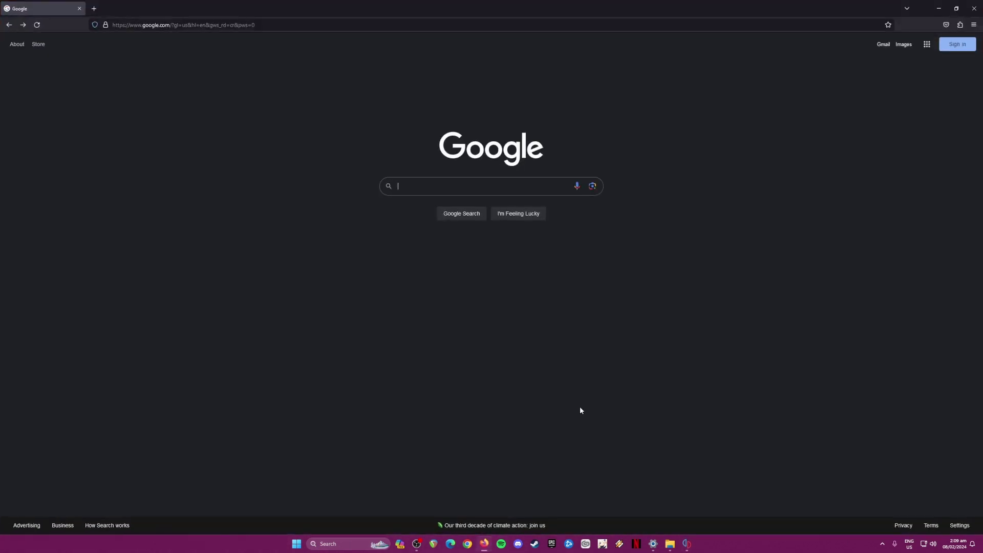
left_click(429, 186)
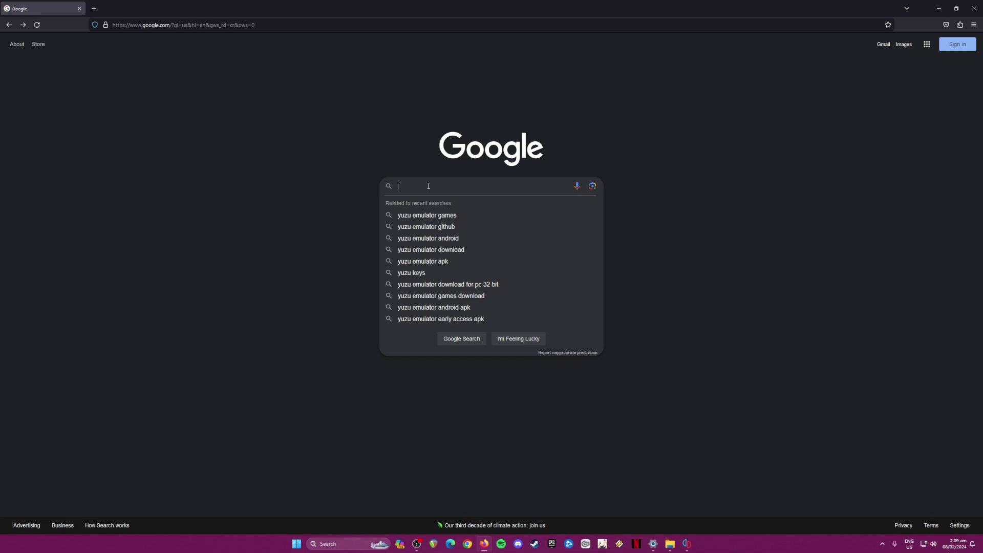
type("yuzu emulator")
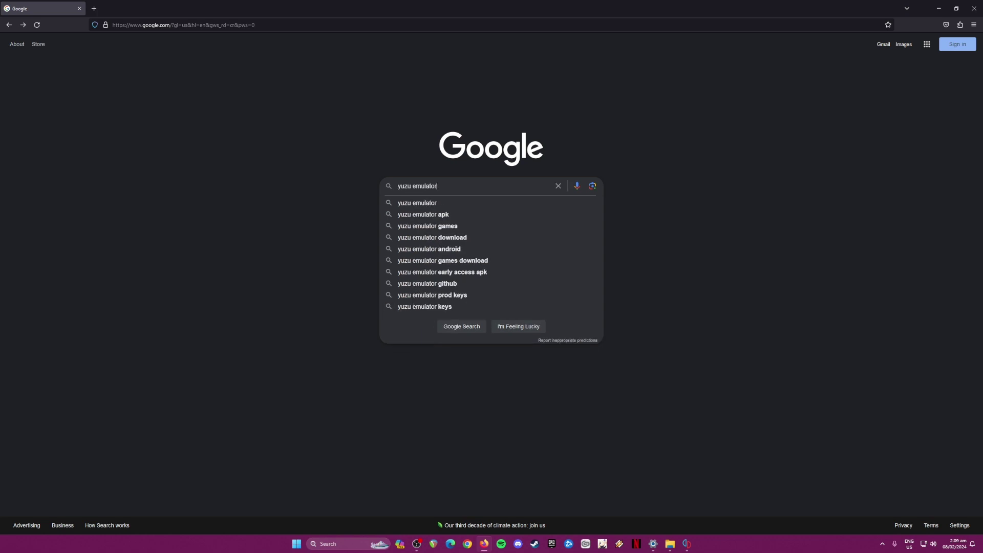
key("Return")
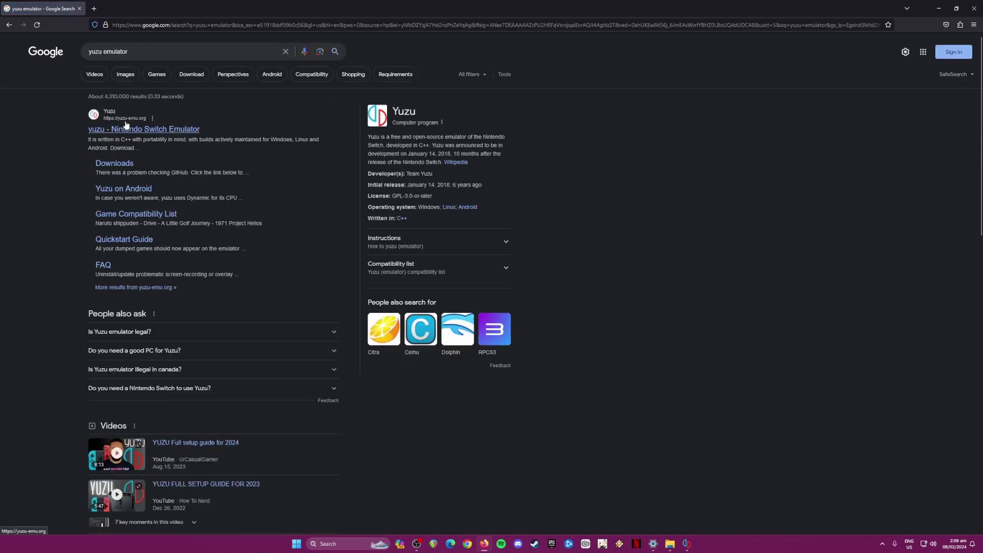
Visit yuzu-emu.org's Download page, view the Android tab, then minimize Firefox.
left_click(177, 134)
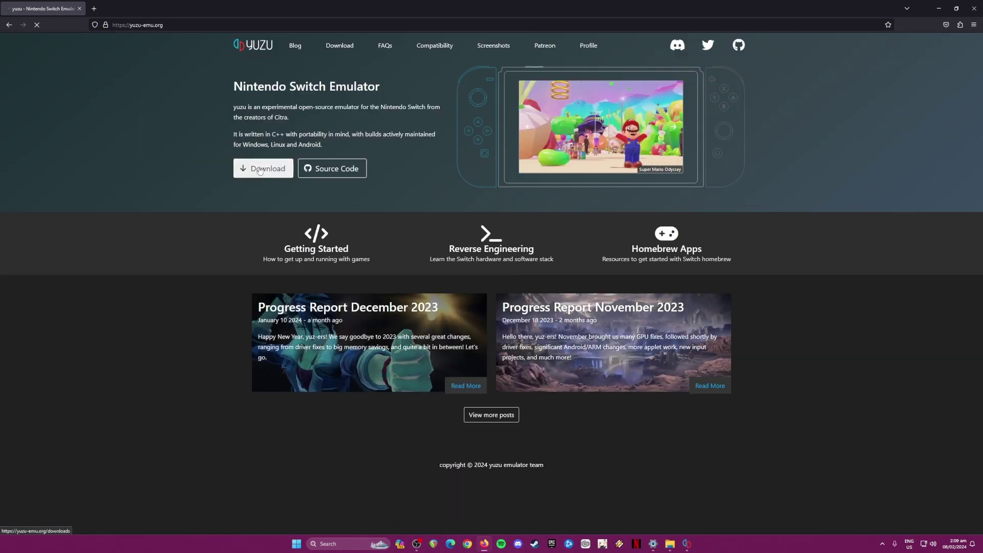
left_click(260, 169)
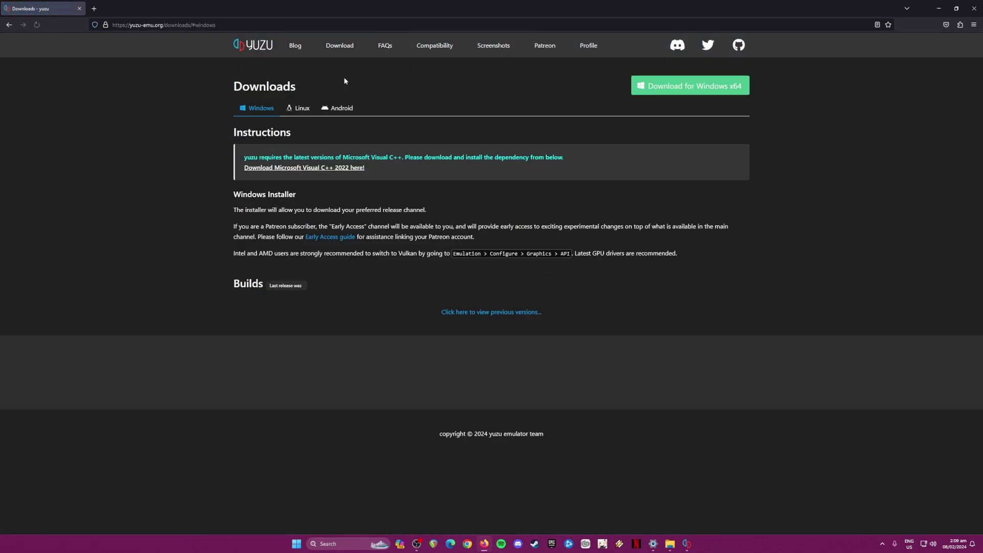
left_click(341, 107)
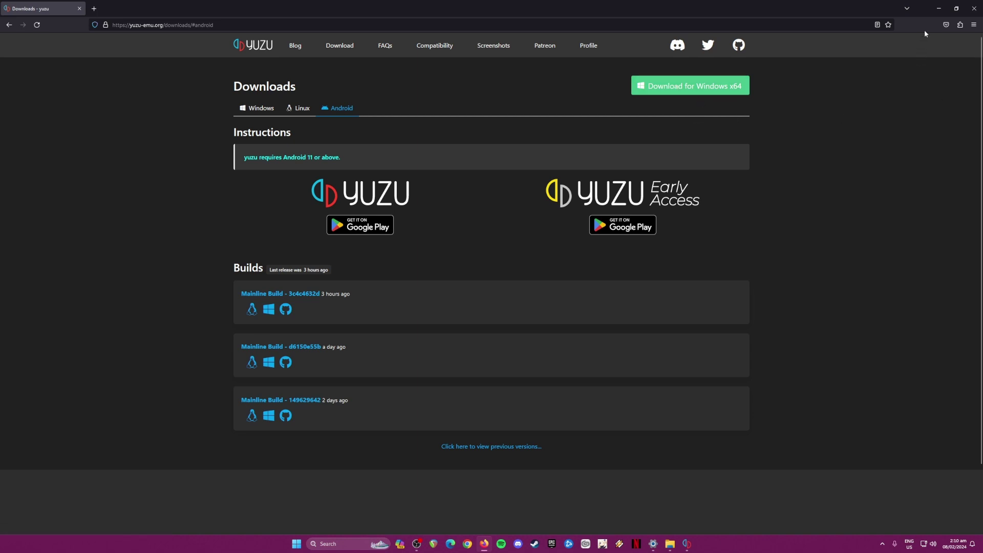
left_click(939, 8)
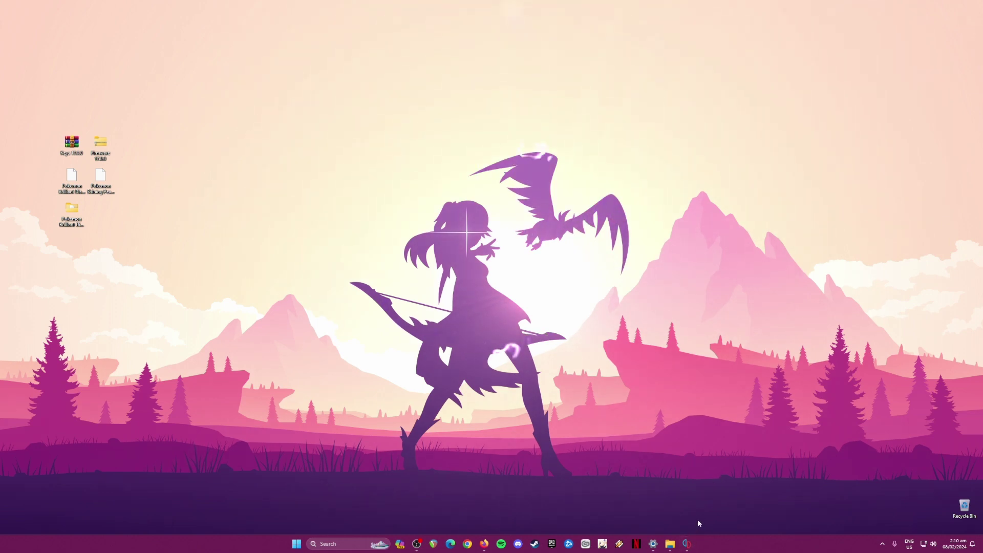
Restore yuzu and select the Shining Pearl, Keys and Firmware items on the desktop.
left_click(689, 543)
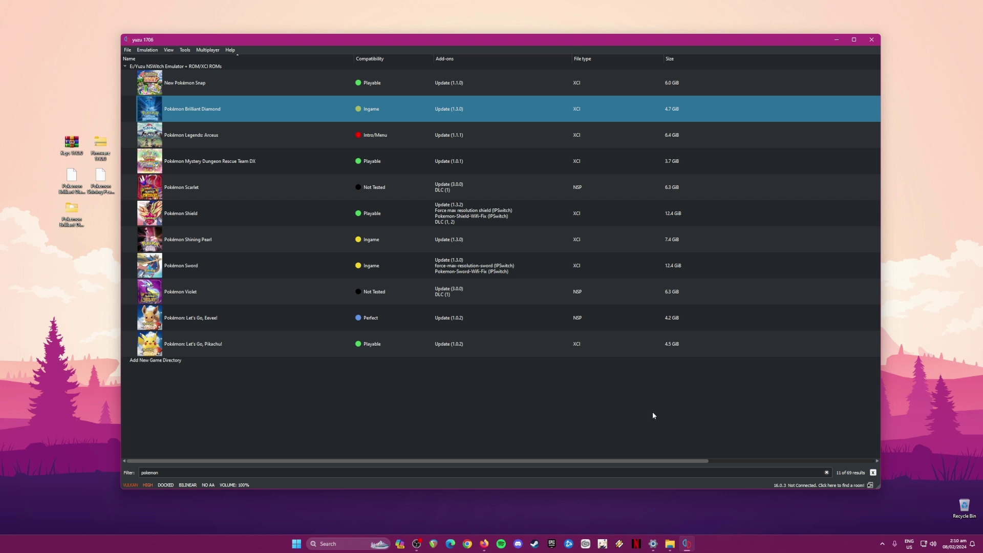
left_click_drag(32, 109, 90, 299)
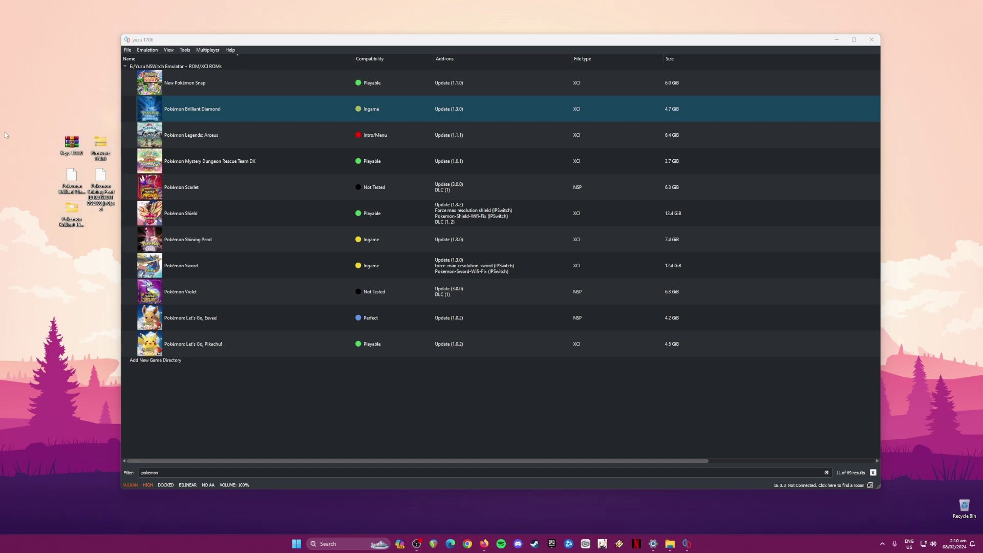
left_click_drag(22, 108, 85, 162)
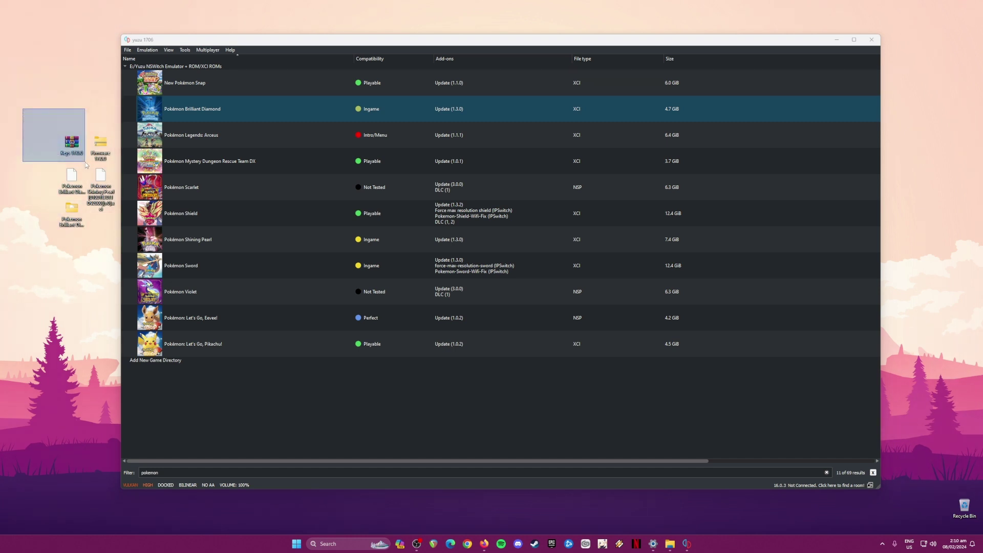
left_click_drag(116, 123, 25, 161)
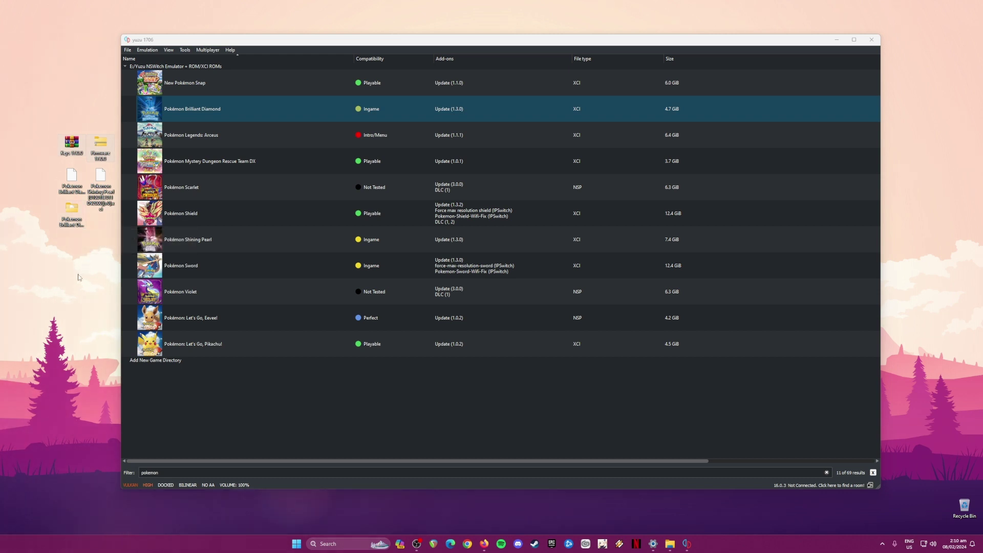
left_click_drag(16, 173, 115, 262)
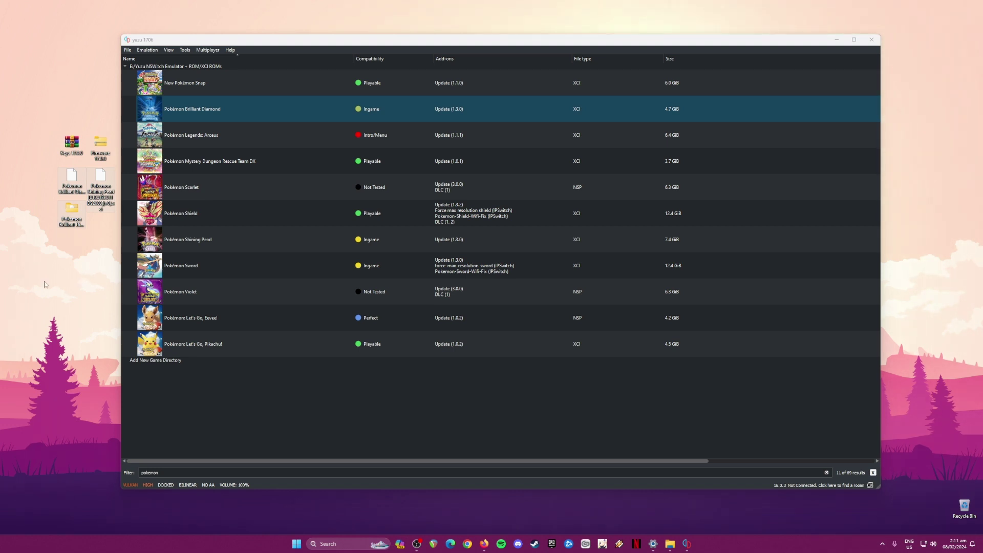
left_click_drag(16, 135, 115, 287)
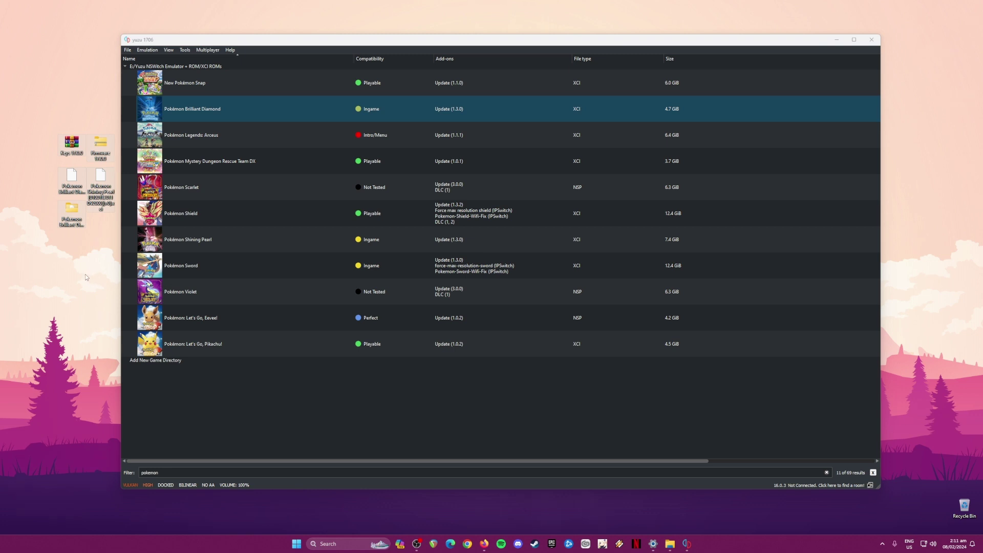
Select the Keys, Firmware and Pokémon files together on the desktop, then minimize yuzu.
left_click_drag(36, 108, 108, 157)
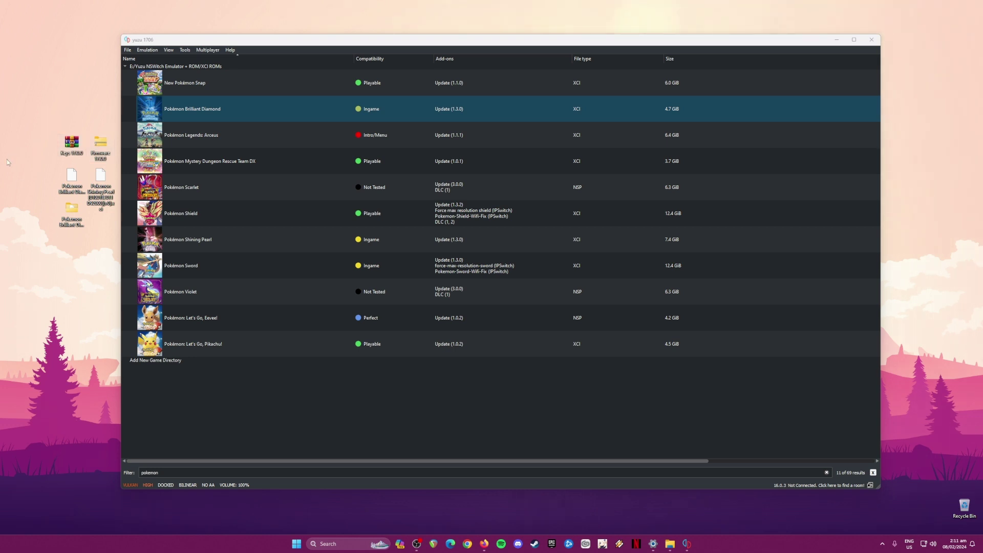
left_click_drag(14, 177, 116, 264)
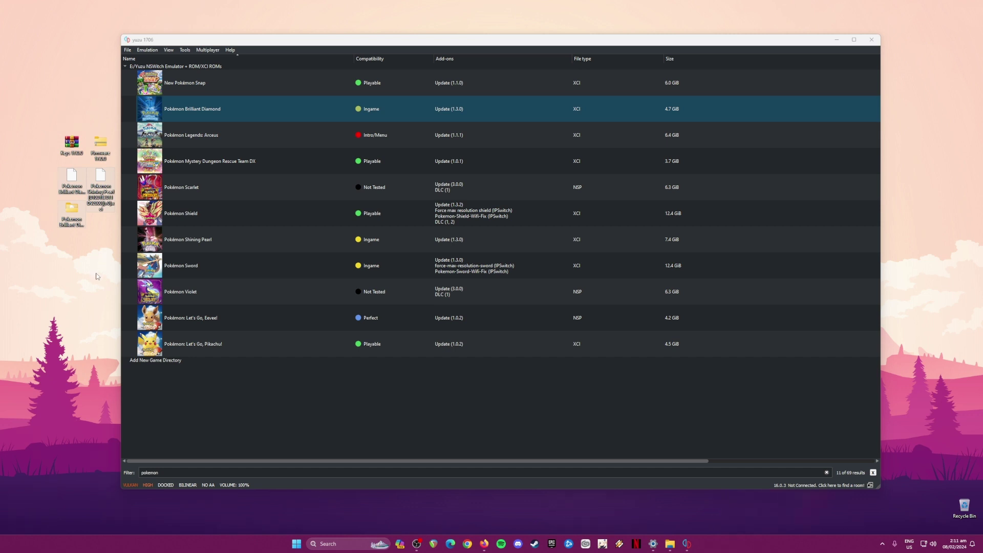
left_click_drag(42, 120, 106, 268)
left_click(837, 40)
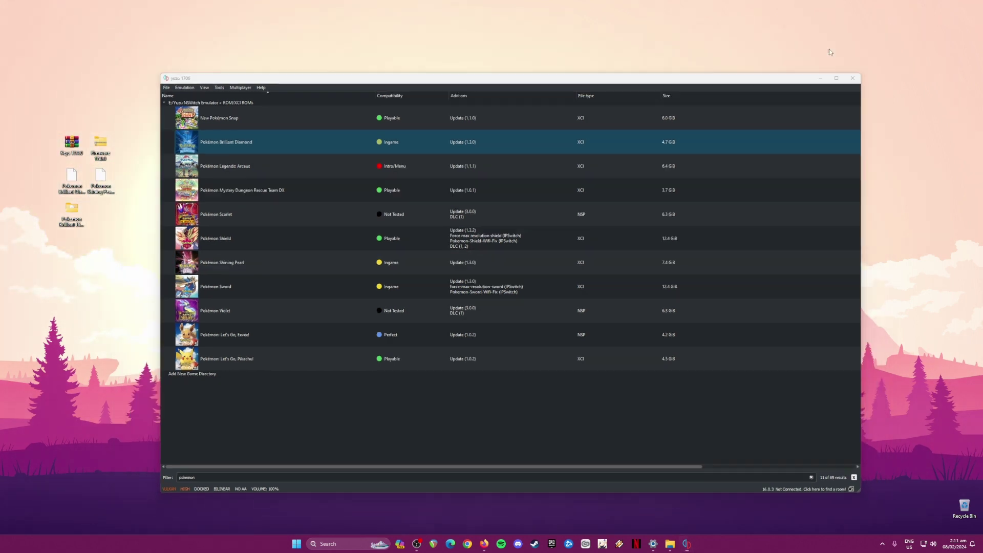
left_click_drag(148, 10, 884, 521)
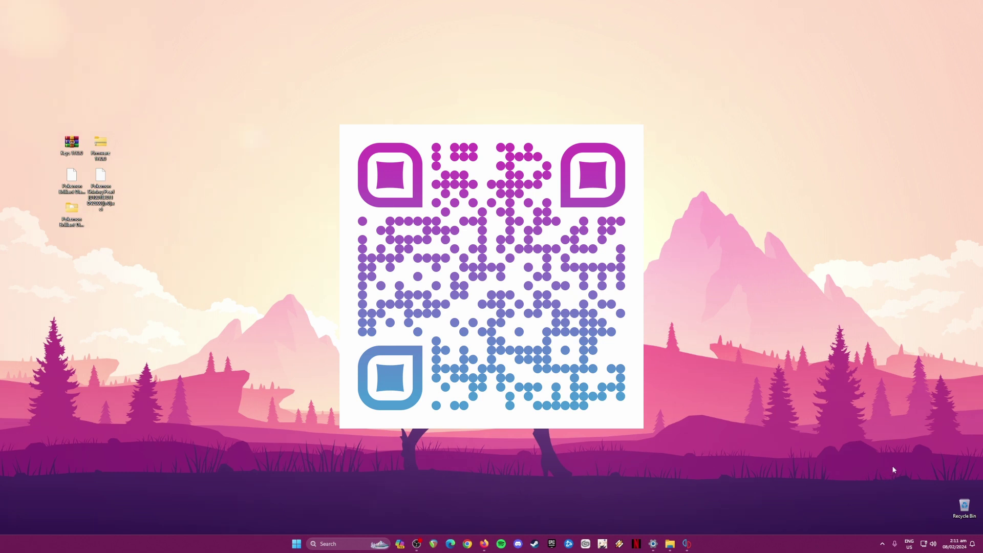
Restore the yuzu window from the taskbar, still showing 11 of 69 Pokémon titles.
left_click_drag(35, 102, 471, 371)
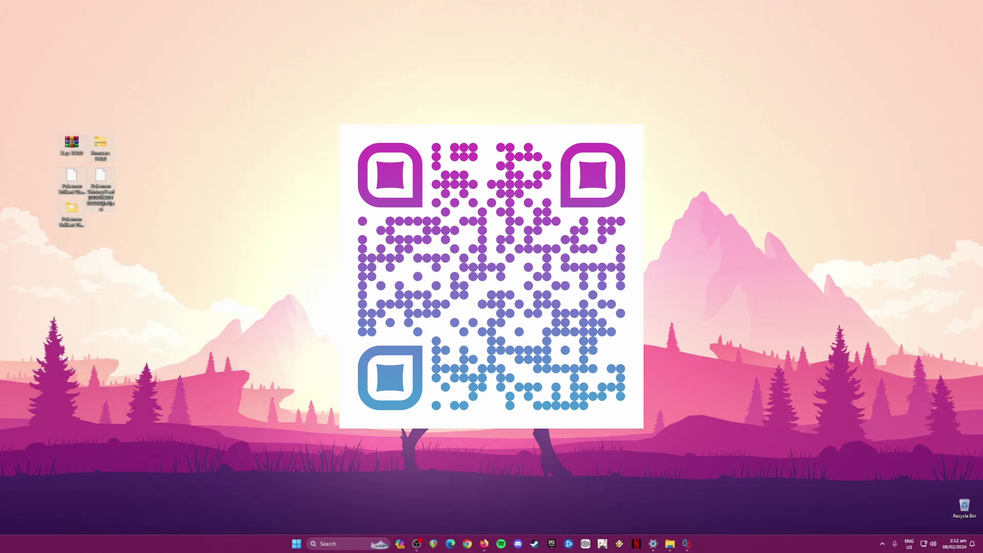
left_click_drag(7, 73, 326, 389)
left_click(687, 543)
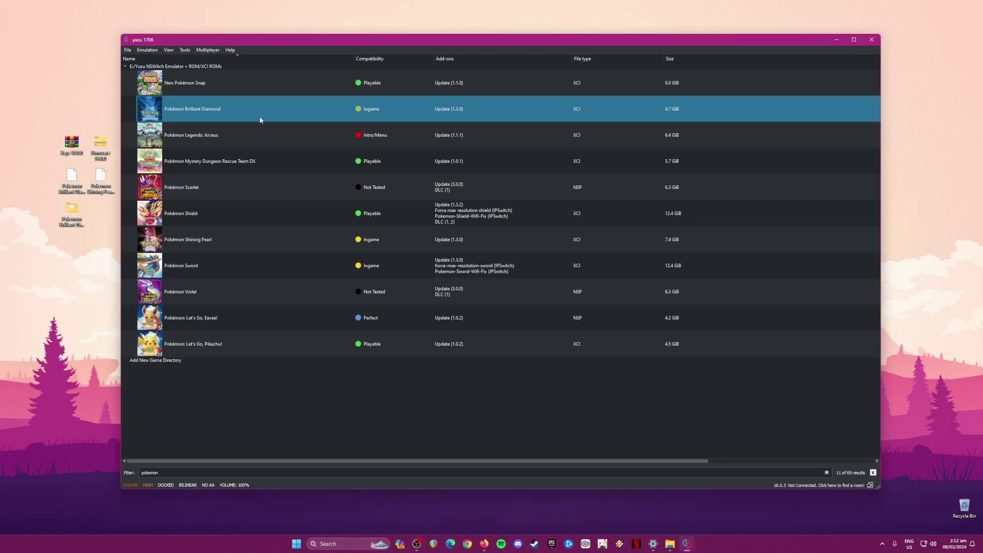
Open yuzu's keys folder and the Keys 17.0.0.rar archive.
left_click(128, 51)
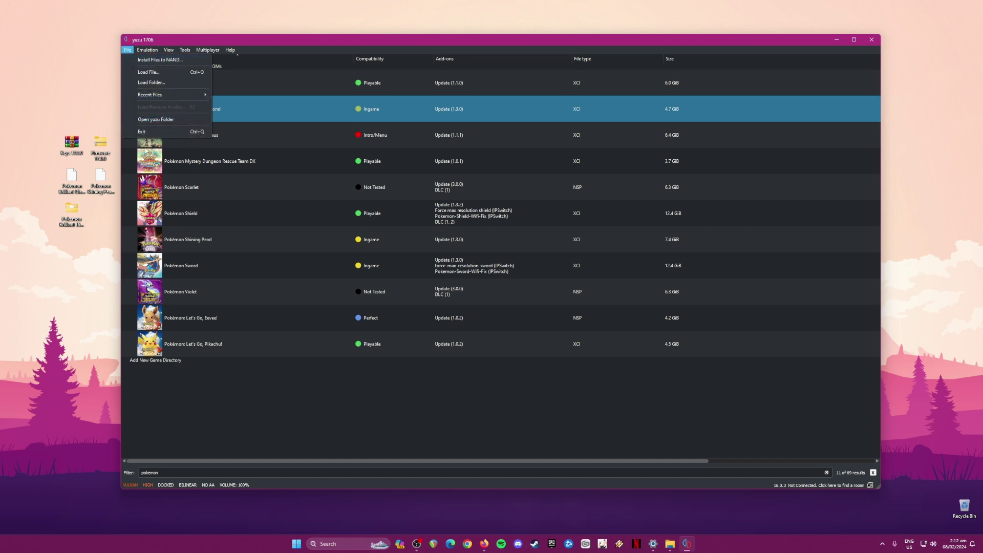
left_click(180, 119)
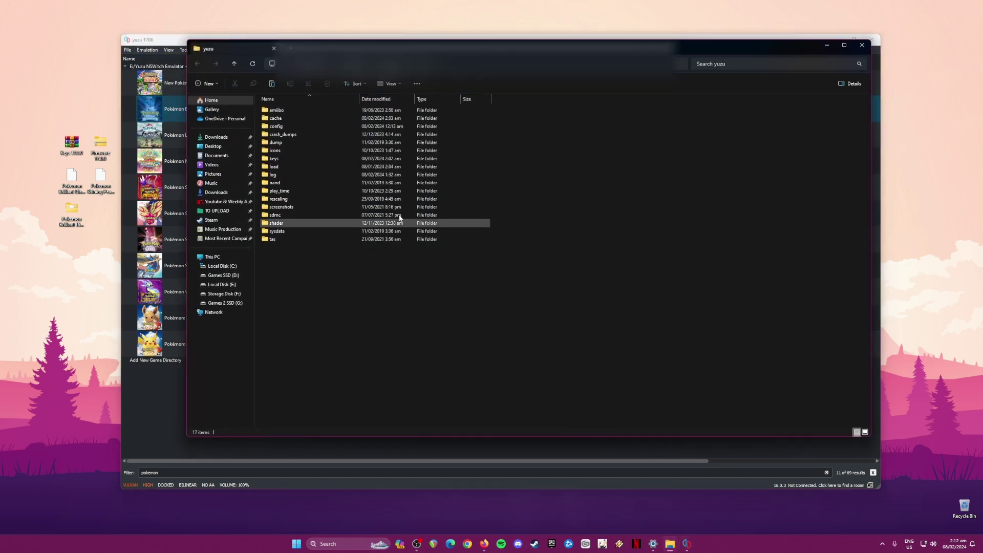
double_click(356, 160)
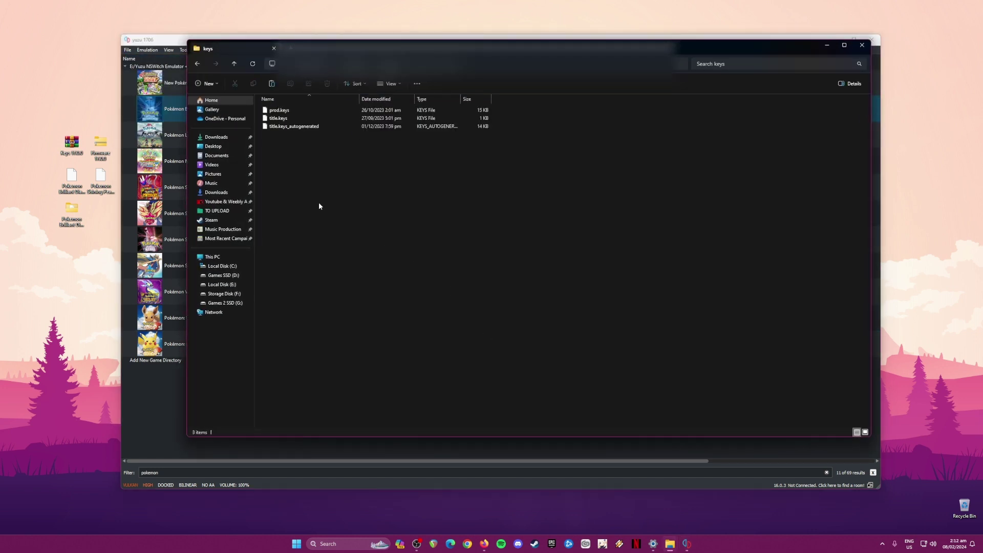
double_click(72, 143)
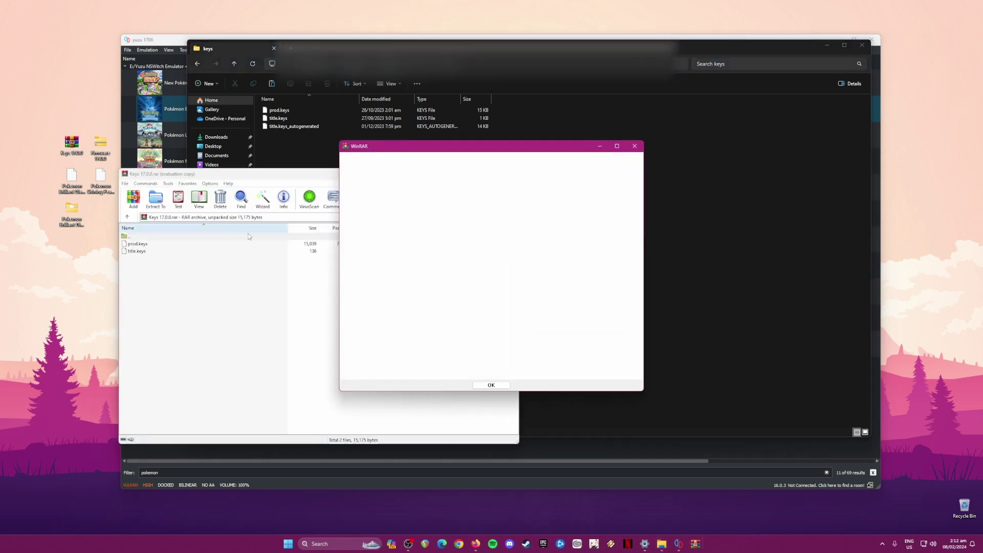
key("Return")
Copy prod.keys and title.keys into the keys folder, replacing existing ones, and close both windows.
left_click_drag(136, 251, 607, 260)
key("ctrl+a")
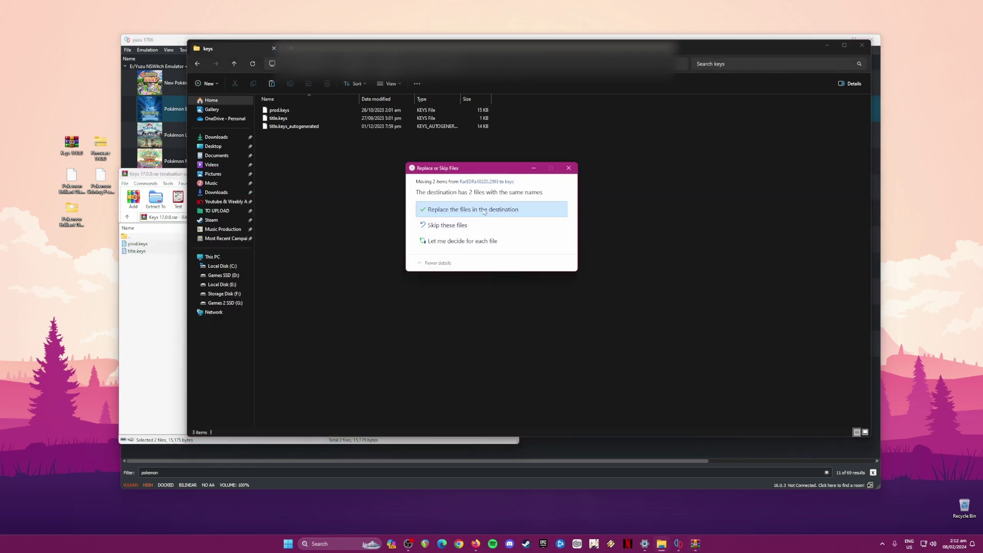
left_click(484, 210)
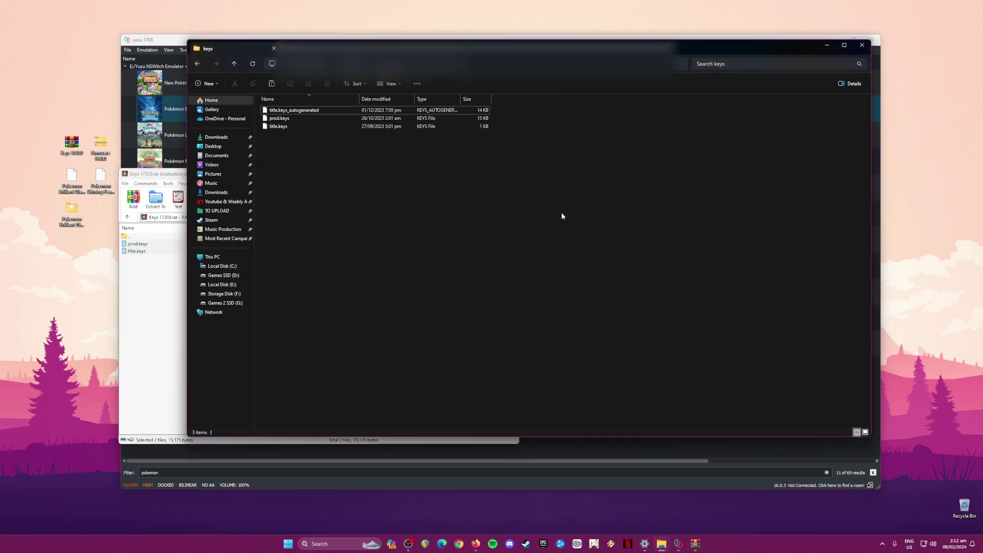
left_click(860, 45)
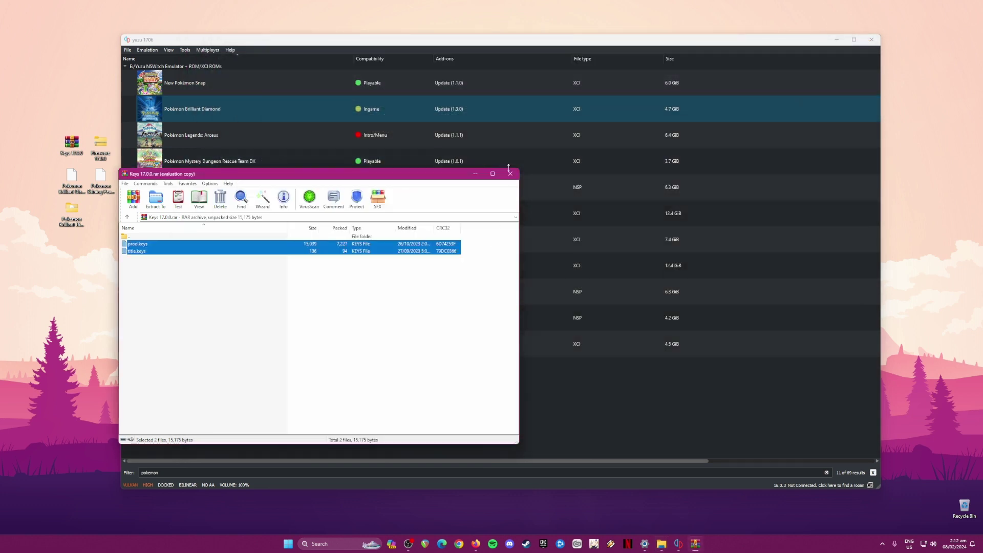
left_click(505, 176)
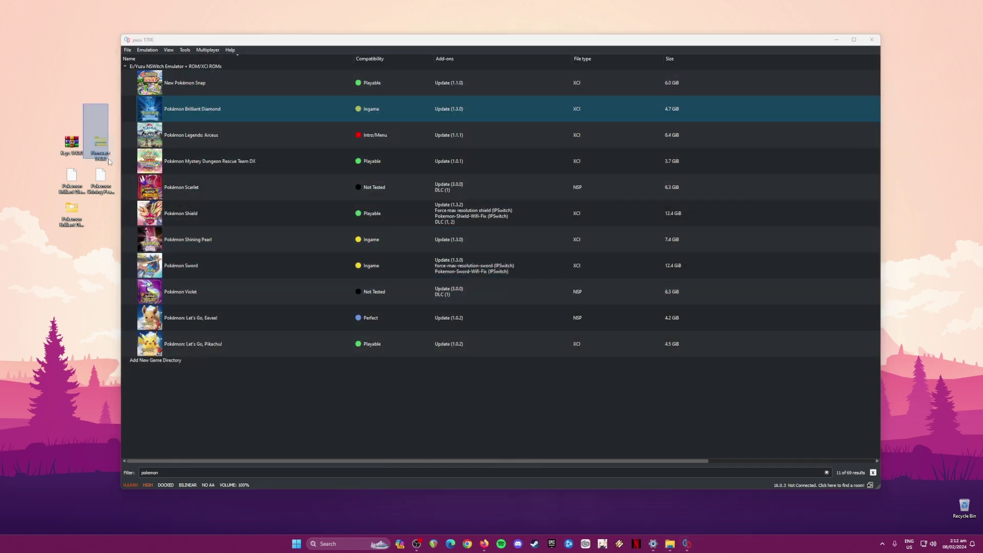
Open yuzu's nand > system > Contents > registered folder.
left_click(128, 49)
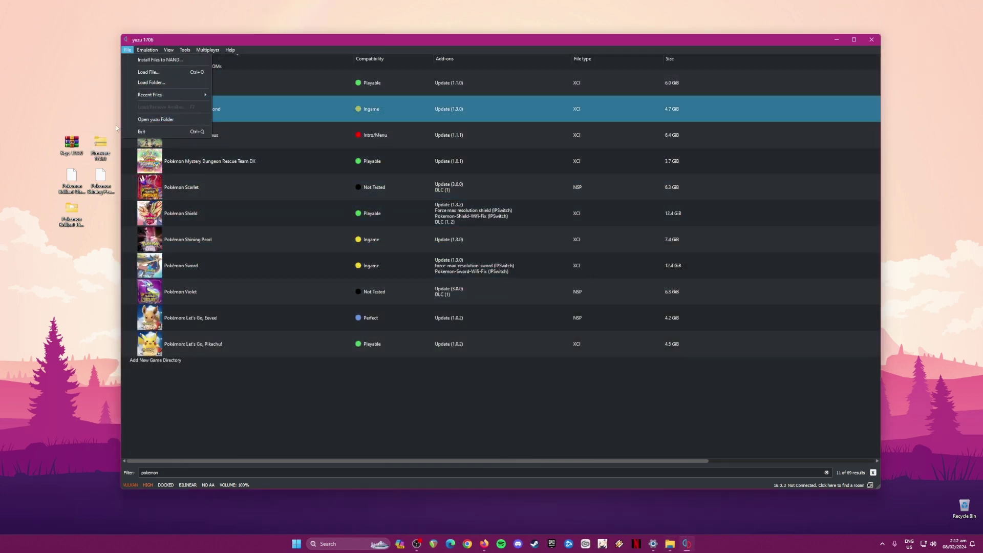
left_click(149, 120)
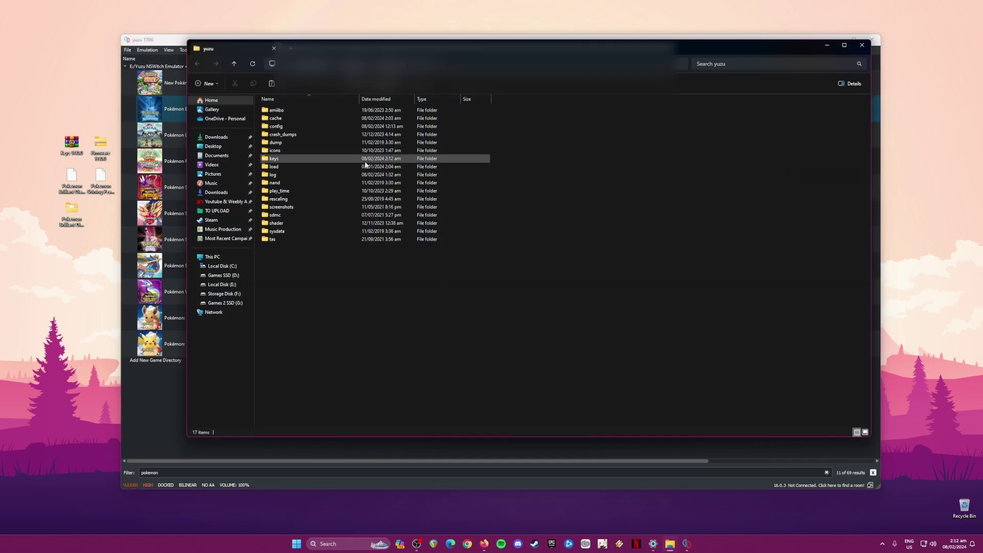
double_click(286, 182)
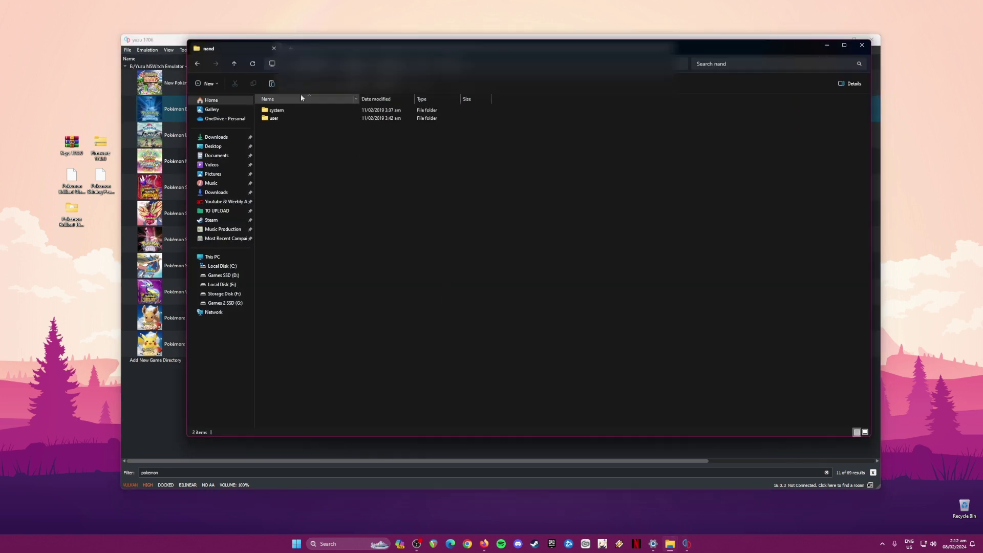
left_click(281, 110)
double_click(281, 111)
double_click(281, 110)
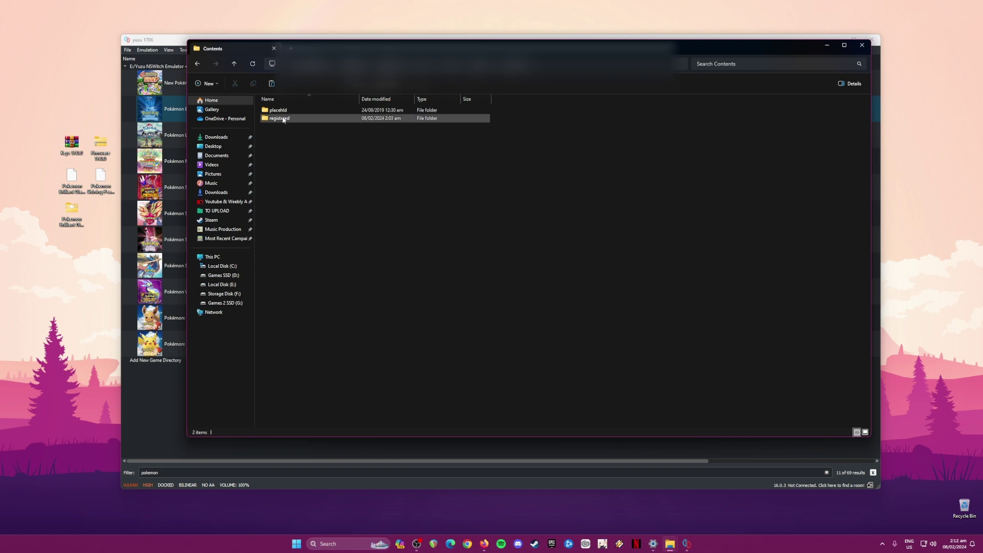
double_click(281, 119)
double_click(281, 121)
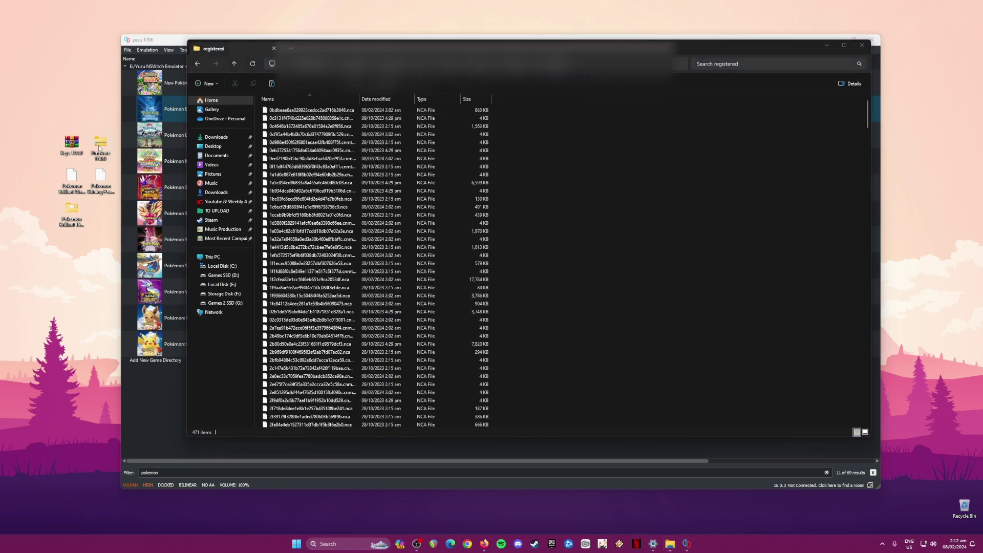
Paste the 229 Firmware 17.0.0 files, replacing duplicates and skipping the in-use folder, then close.
key("ctrl+a")
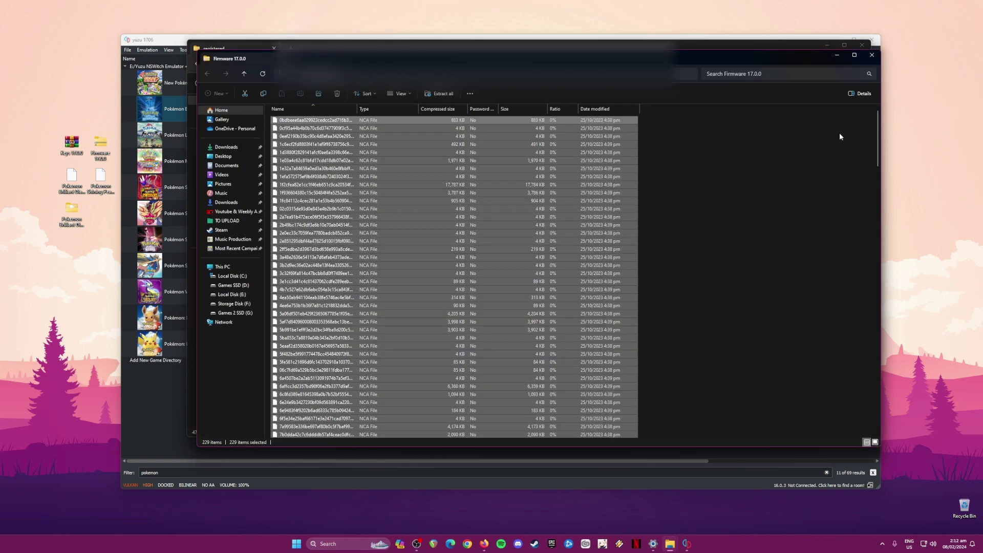
left_click(873, 59)
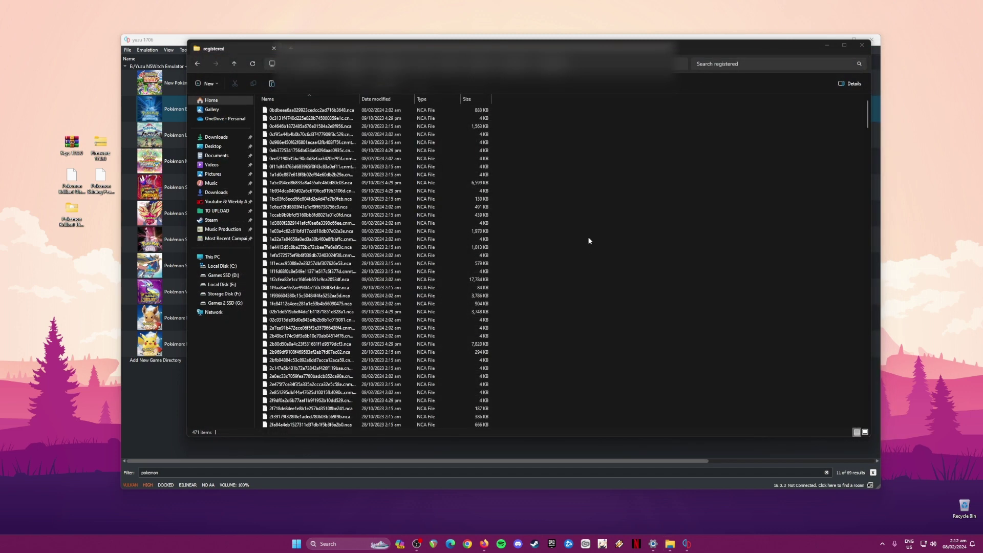
right_click(574, 157)
left_click(583, 167)
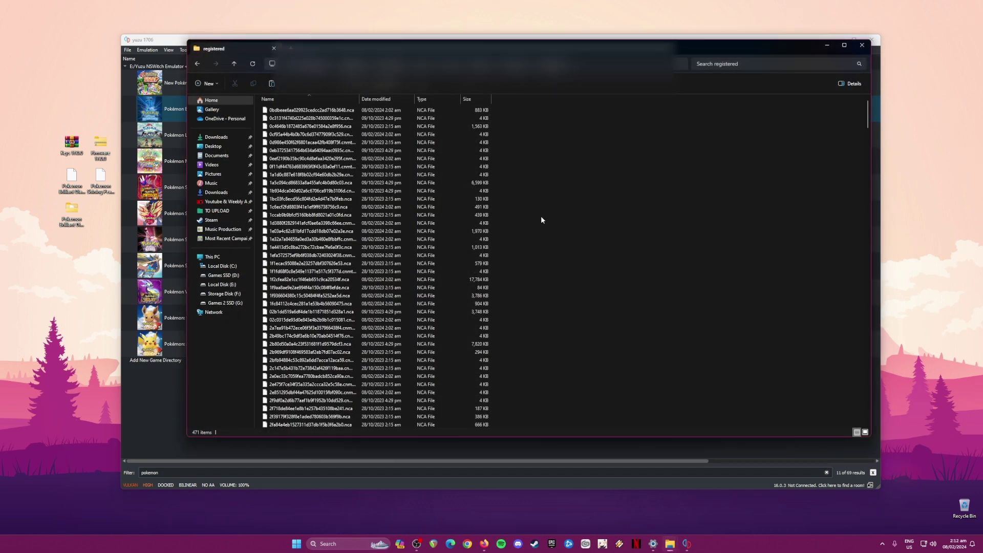
left_click(491, 209)
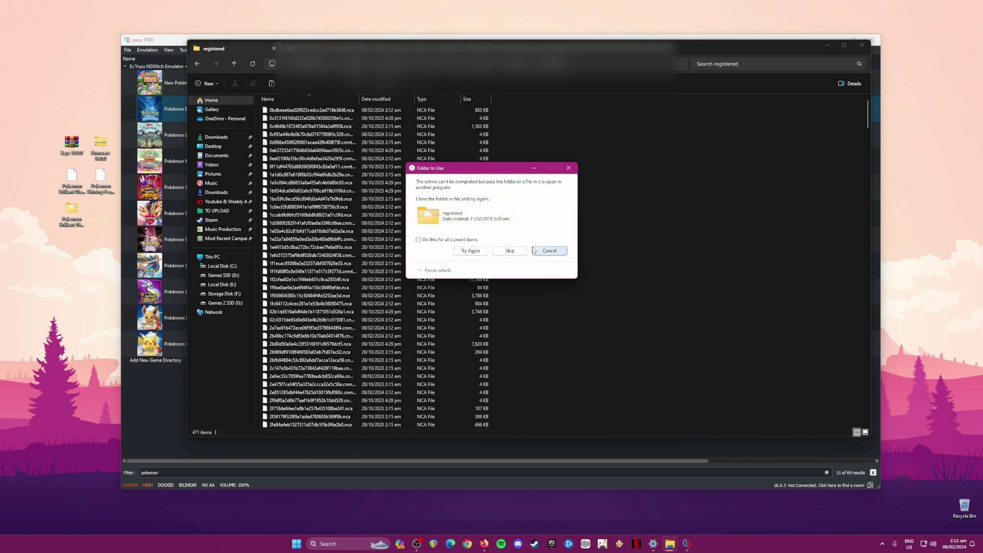
left_click(510, 250)
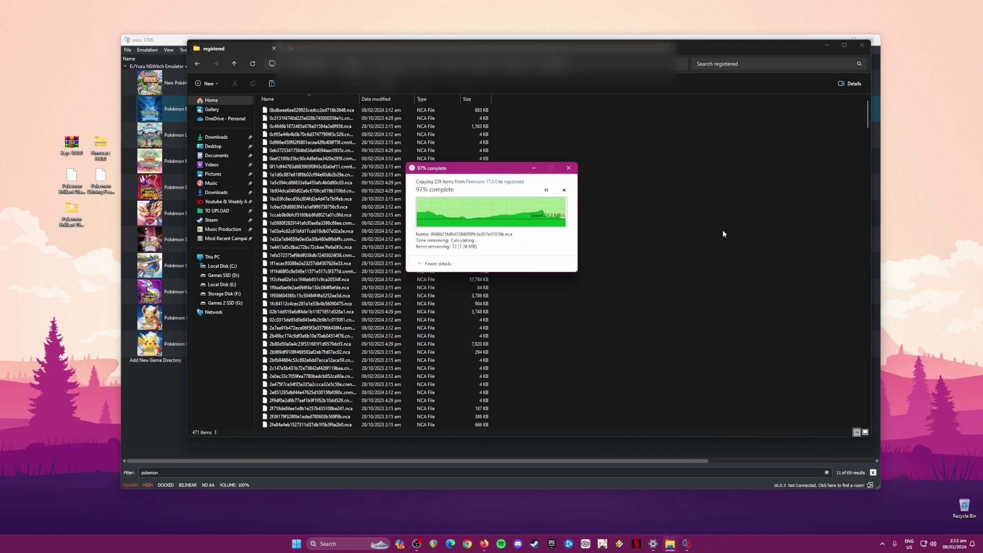
left_click(863, 47)
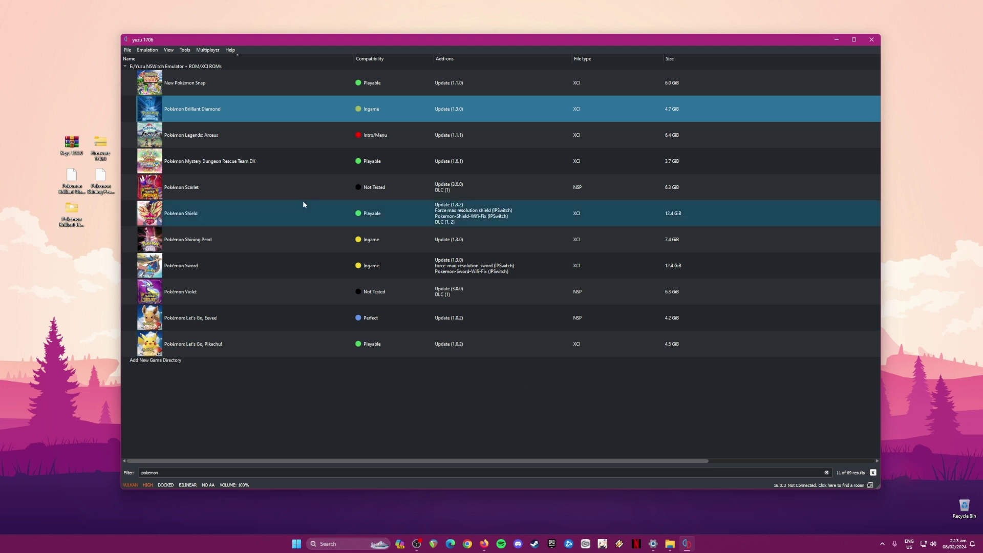
Start File > Install Files to NAND and browse to the Desktop's Brilliant Diamond and Shining Pearl Update folder.
left_click(260, 243)
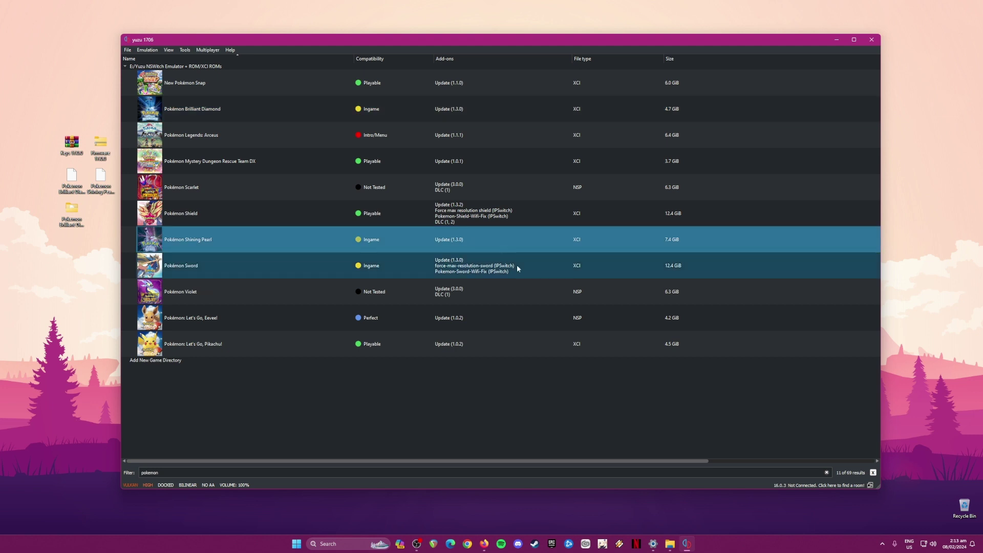
left_click(127, 50)
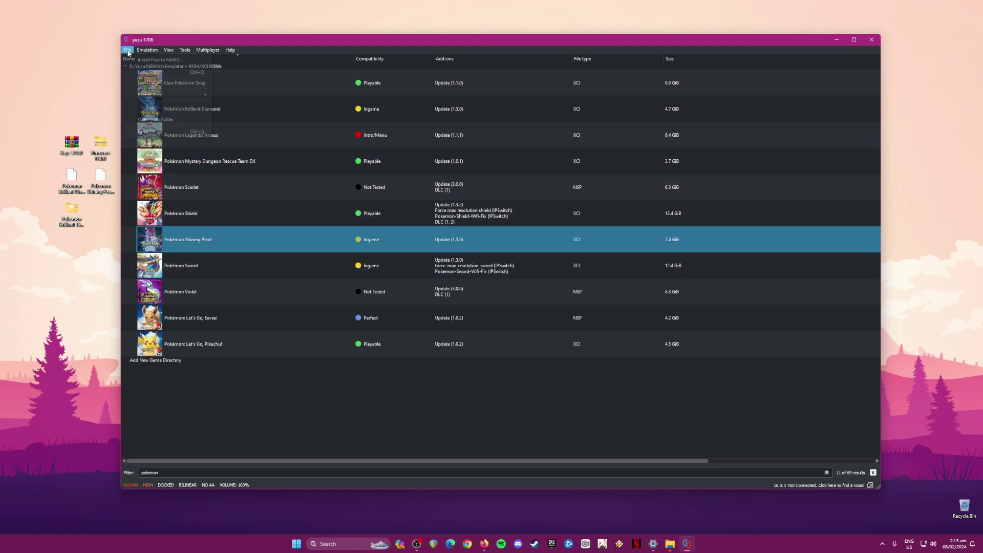
left_click(151, 61)
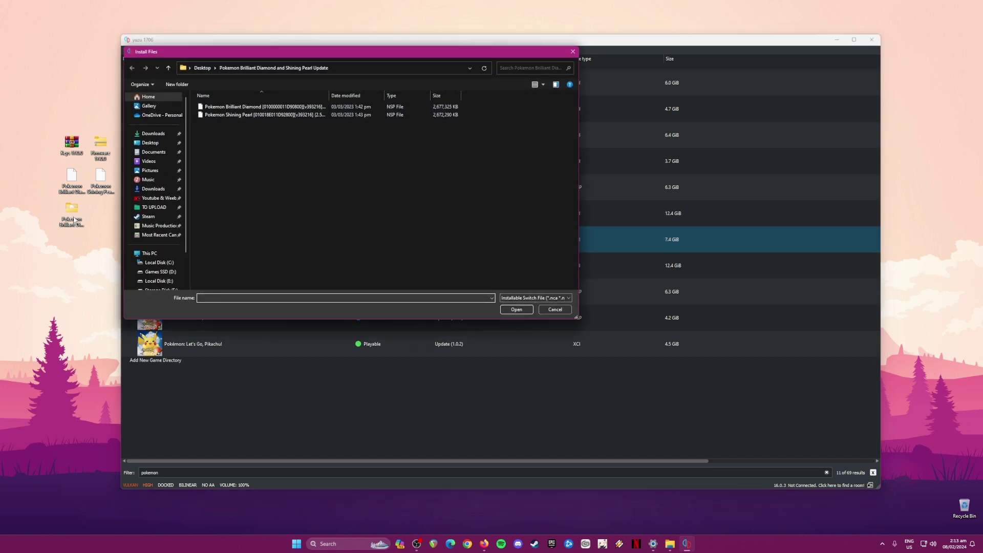
left_click(74, 226)
left_click(202, 67)
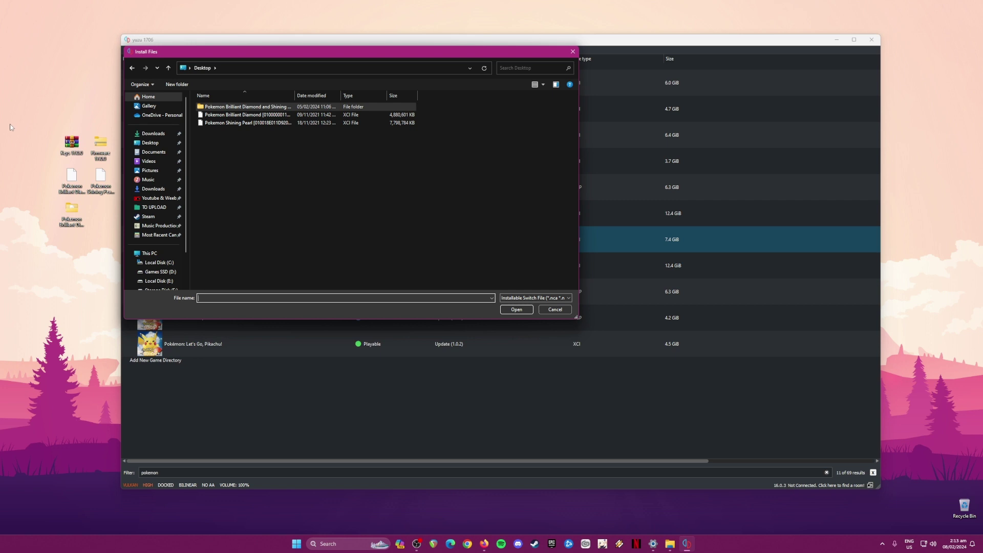
left_click_drag(294, 96, 341, 96)
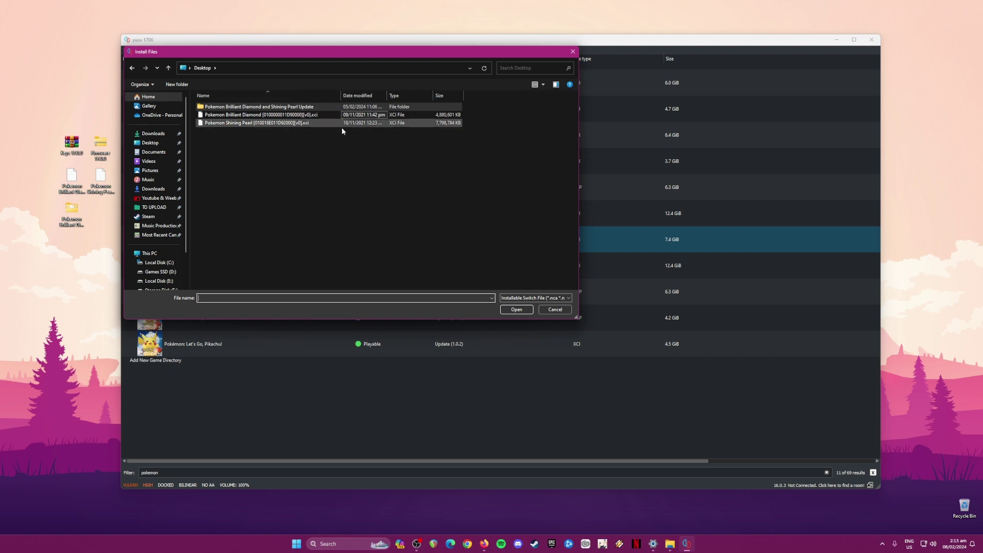
double_click(237, 107)
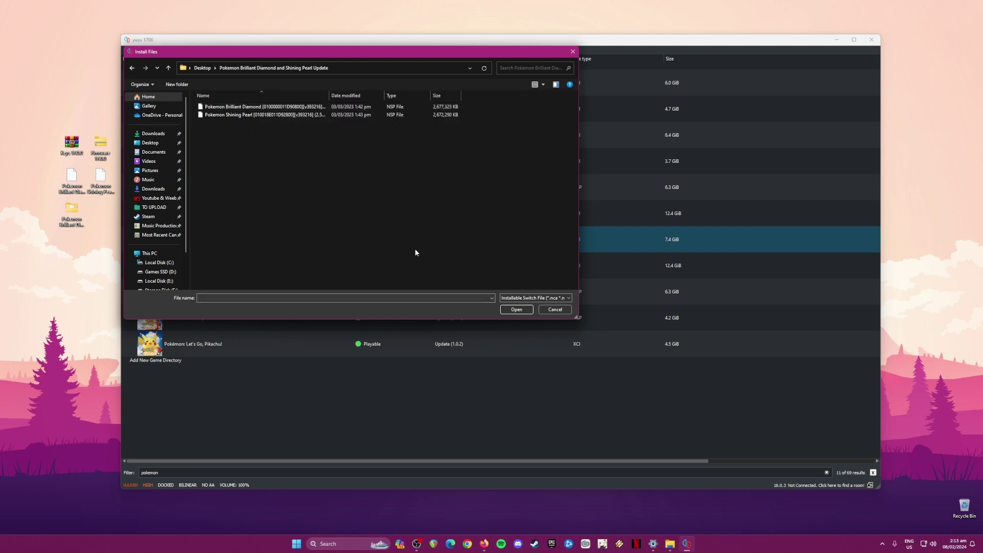
Install the Pokemon Shining Pearl update NSP to NAND and acknowledge the results.
left_click(212, 116)
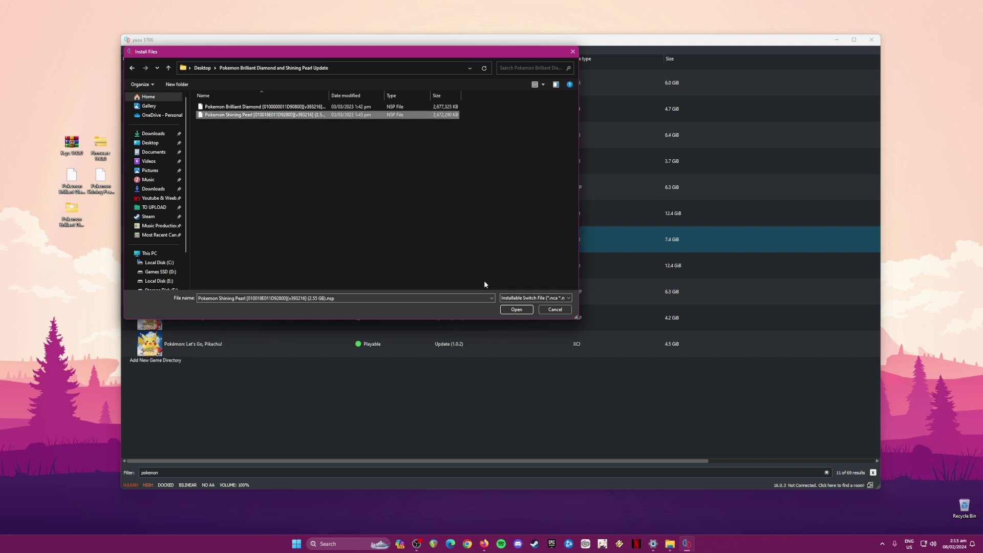
left_click(517, 310)
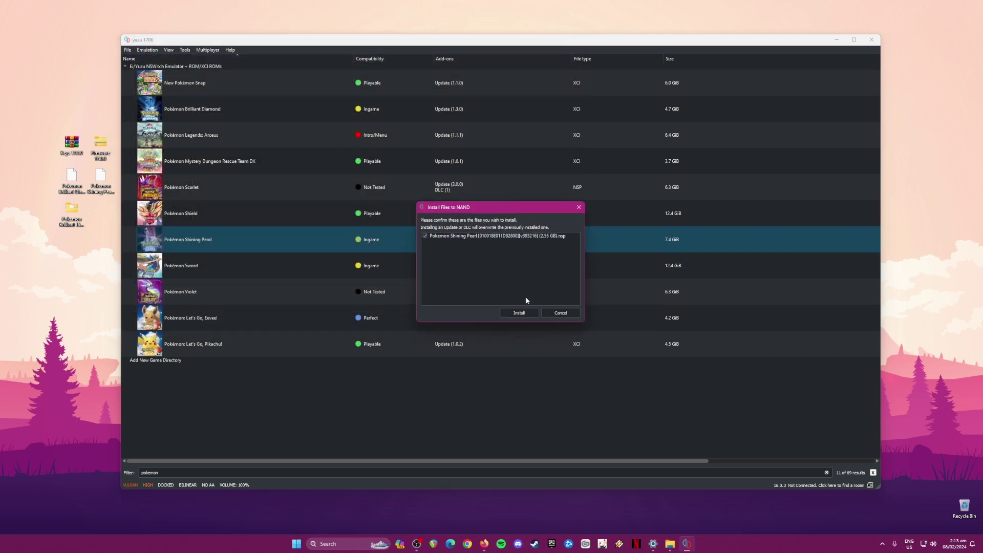
left_click(519, 315)
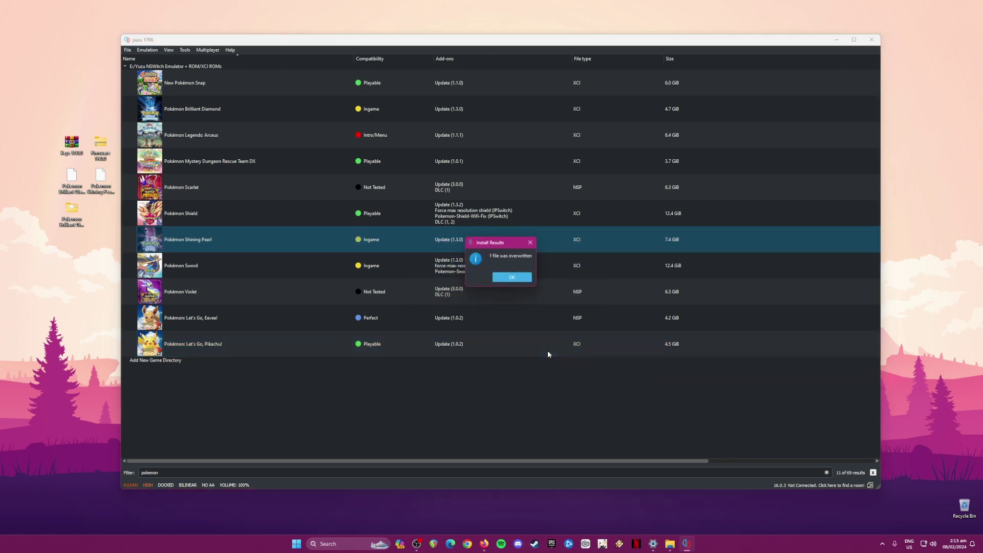
left_click(511, 282)
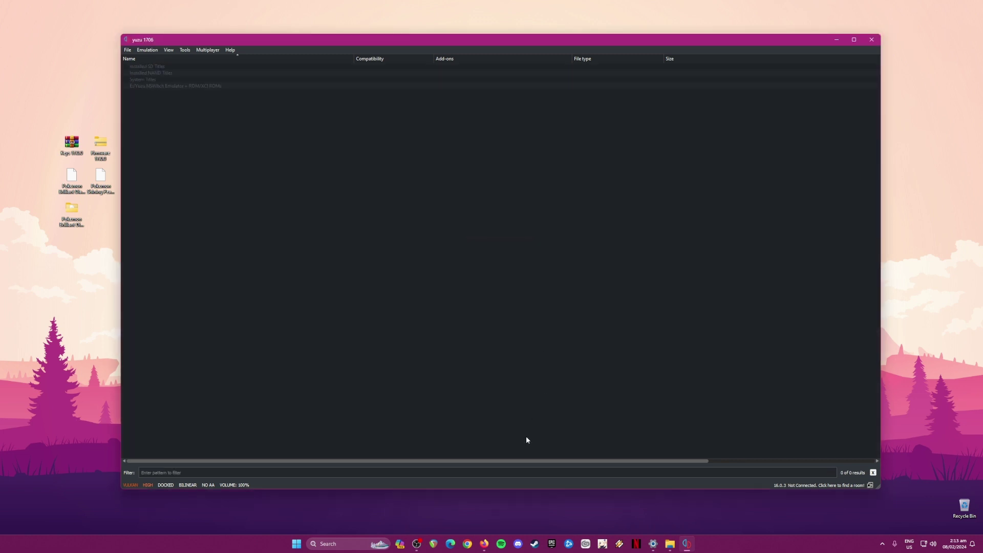
Filter the game list with 'pokem' and open Emulation > Configure.
left_click(281, 472)
type("pokemon")
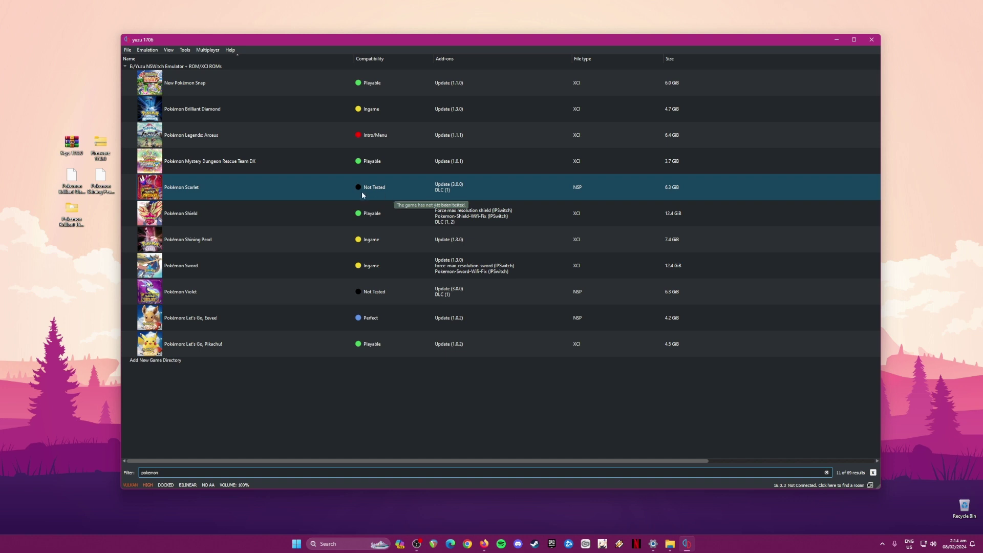
left_click(147, 50)
left_click(221, 113)
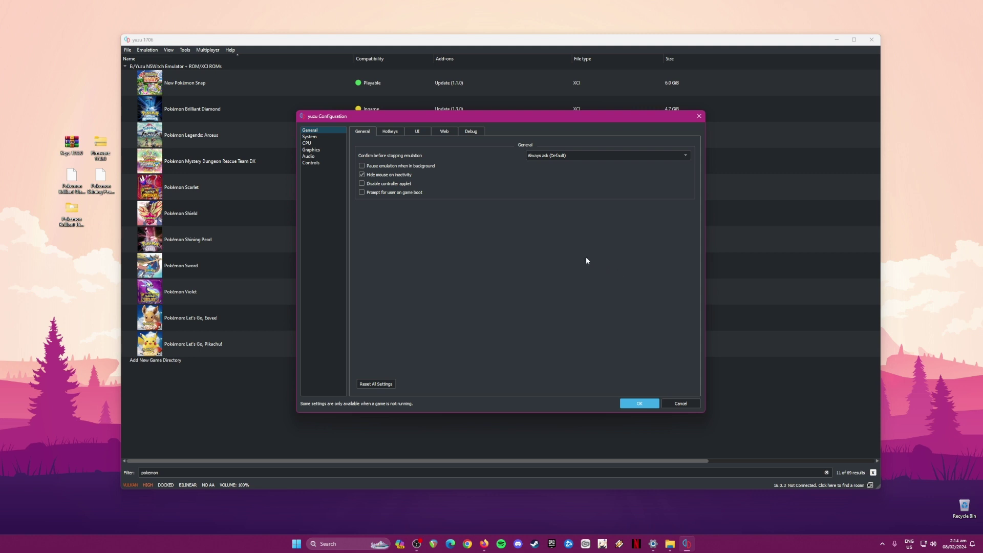
Look through System and CPU, then Graphics, keeping Vulkan and 2X (1440p/2160p) resolution.
left_click(311, 136)
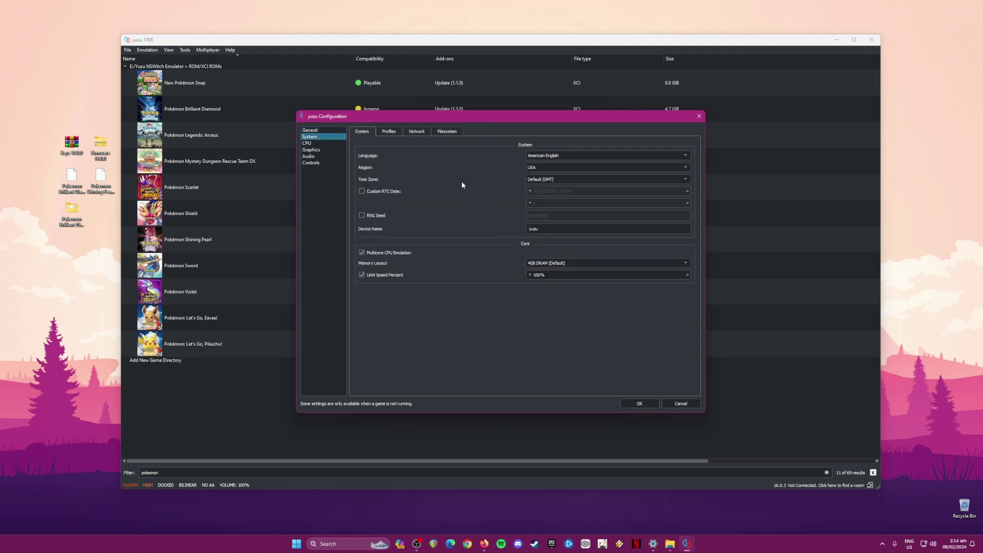
left_click(651, 226)
left_click(307, 142)
left_click(310, 149)
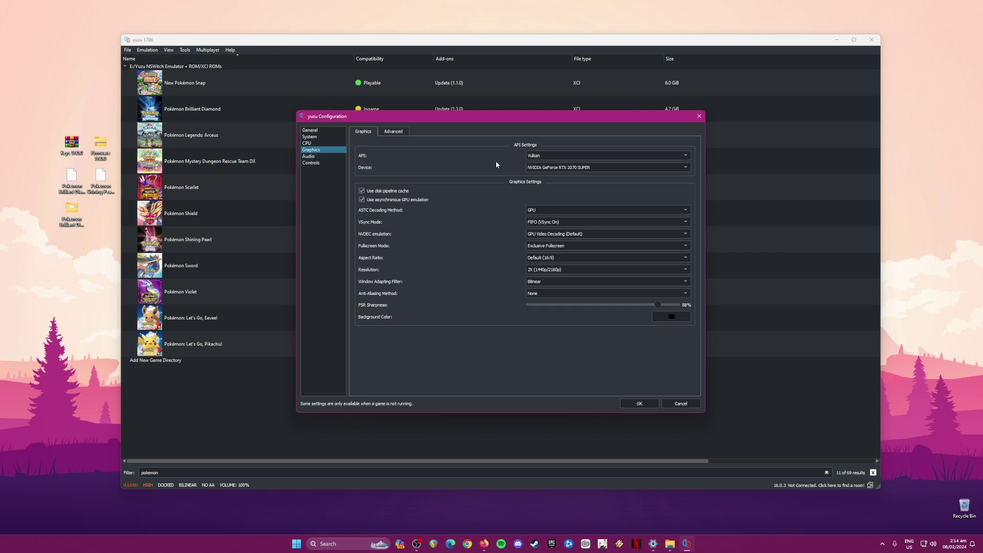
left_click(535, 275)
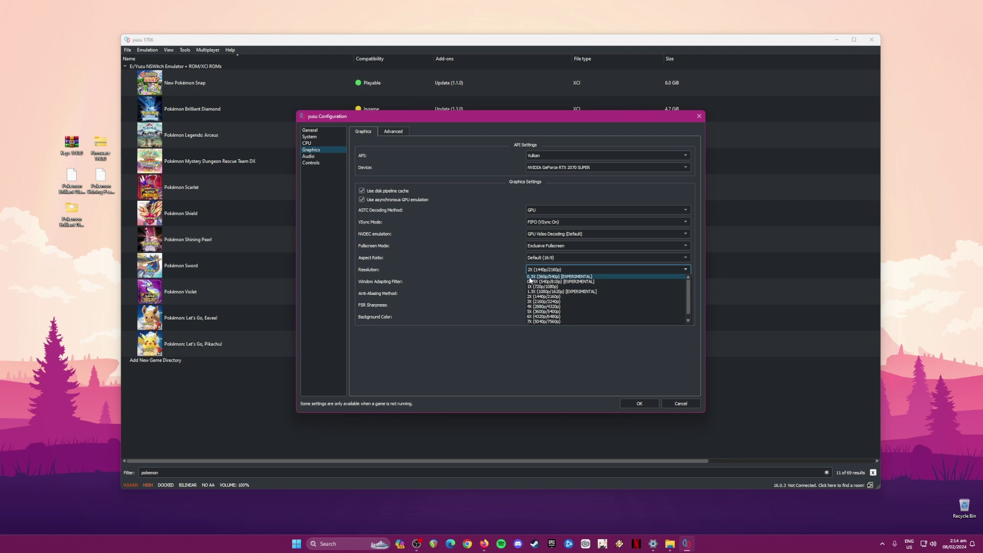
left_click(503, 292)
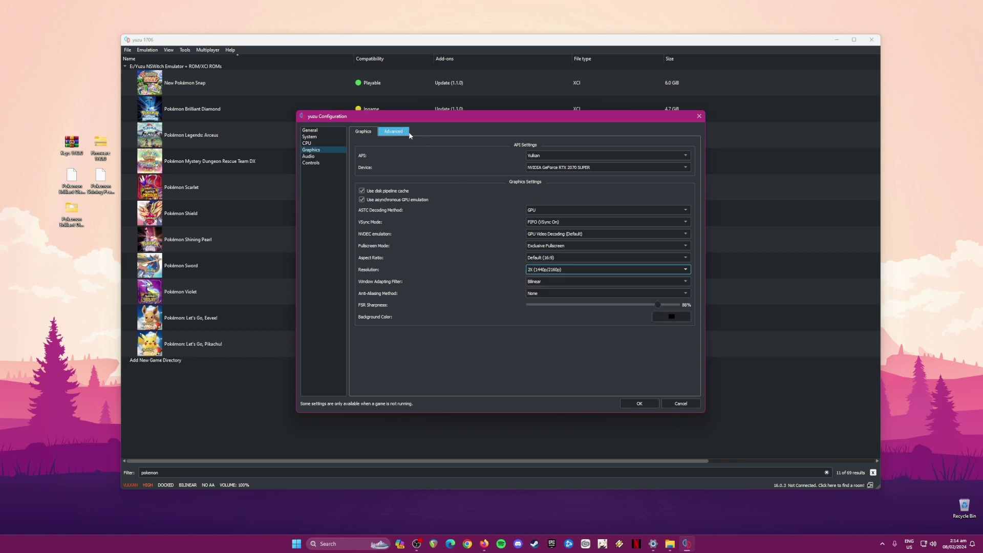
View Advanced graphics and Audio, ending on Controls with Player 1's docked Pro Controller.
left_click(393, 132)
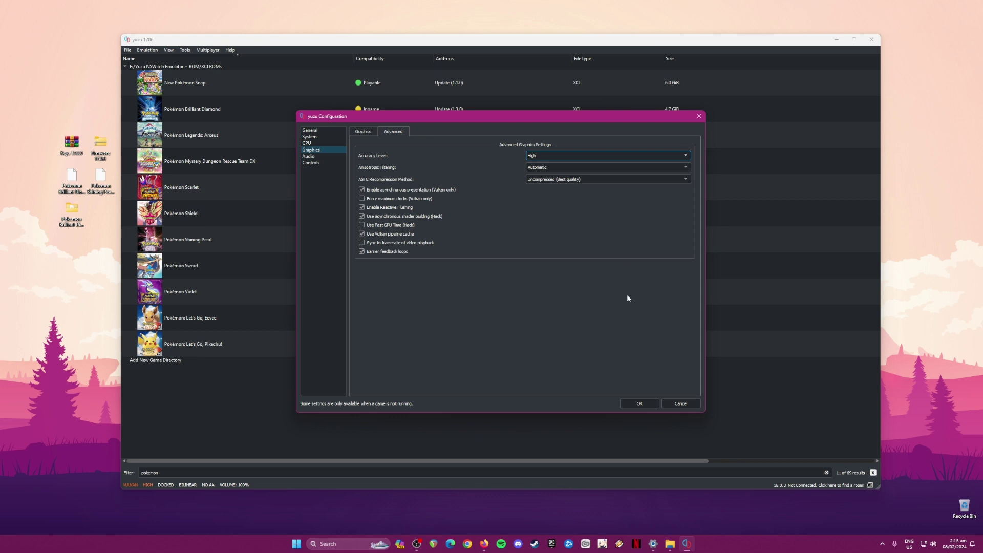
left_click(326, 156)
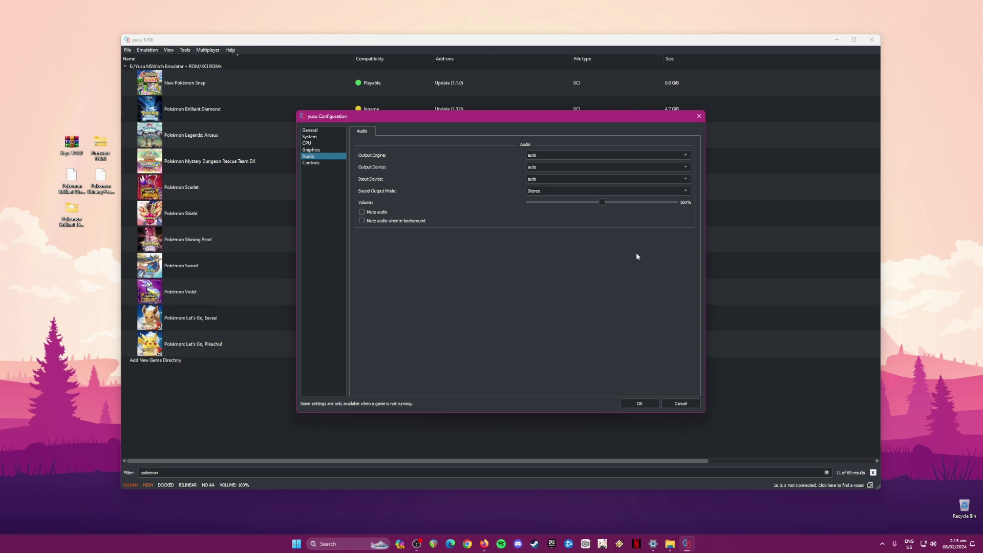
left_click(318, 164)
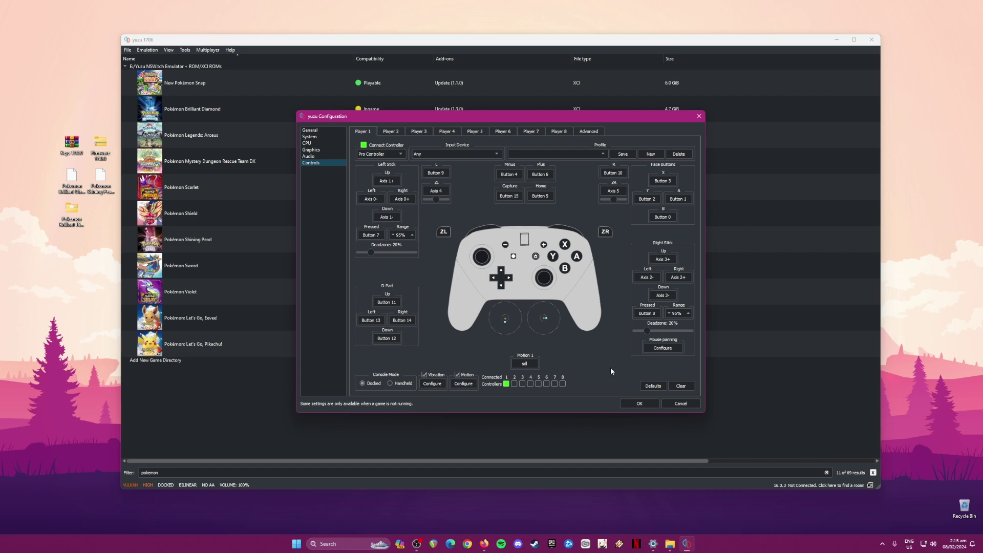
Save the settings, filter the list for 'pokem', and boot Pokémon Shining Pearl to its title screen.
left_click(634, 405)
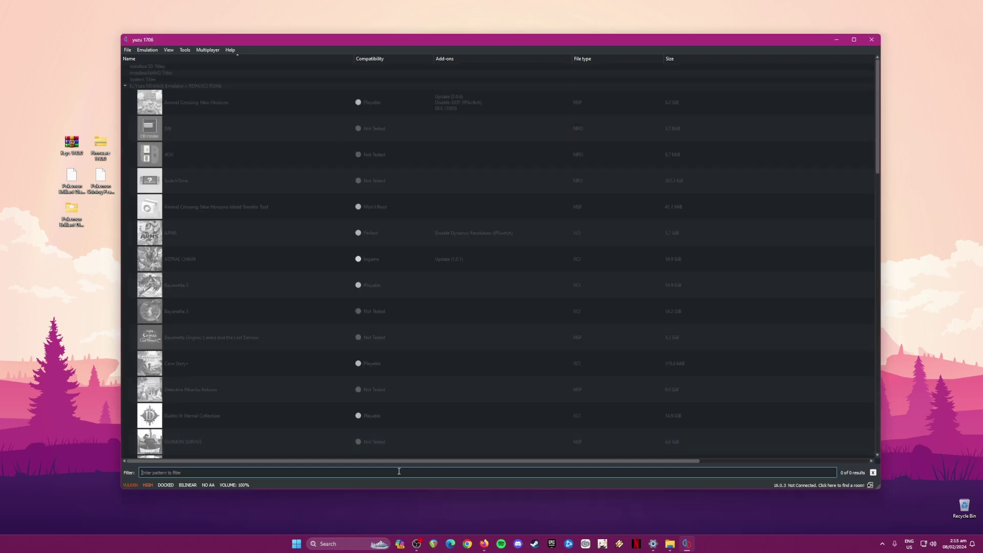
type("pokemon")
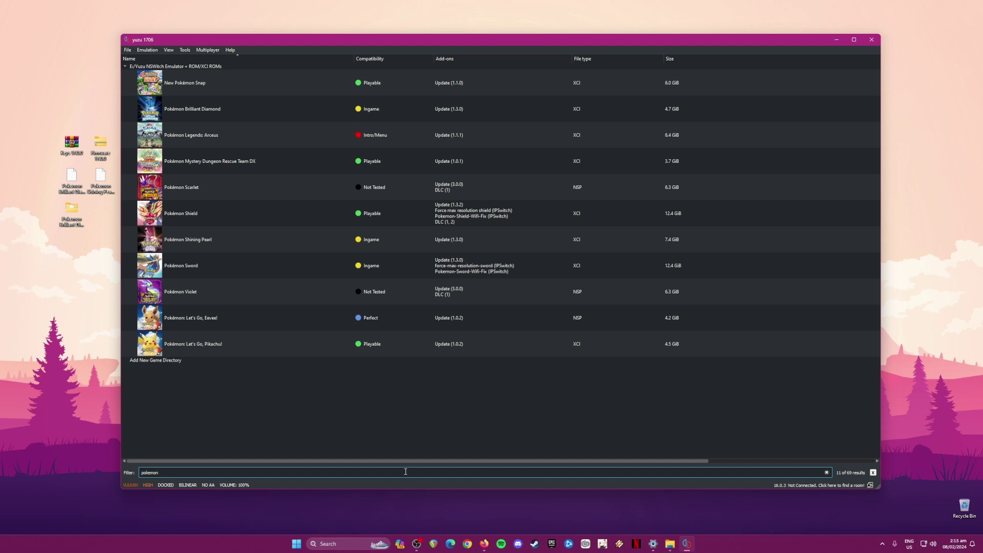
left_click(403, 111)
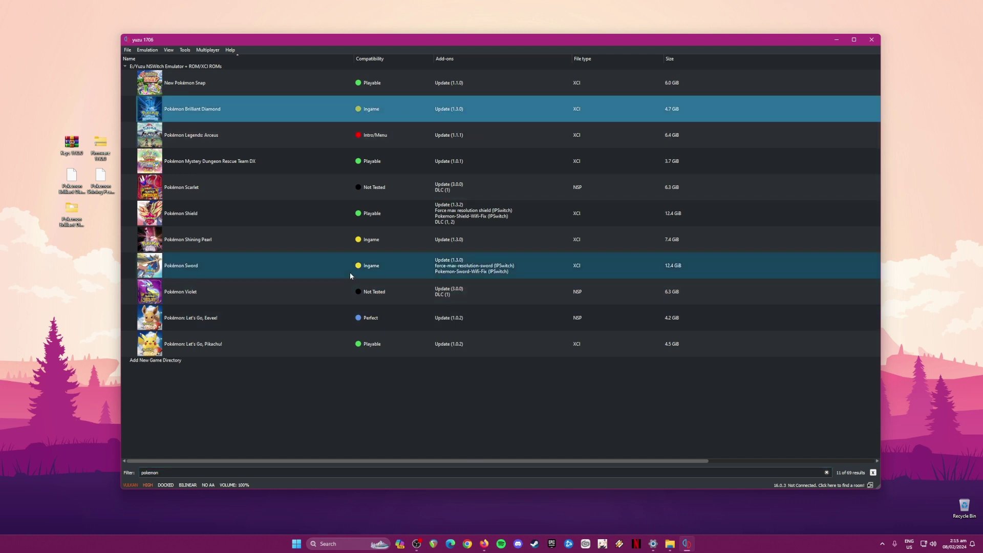
left_click(359, 250)
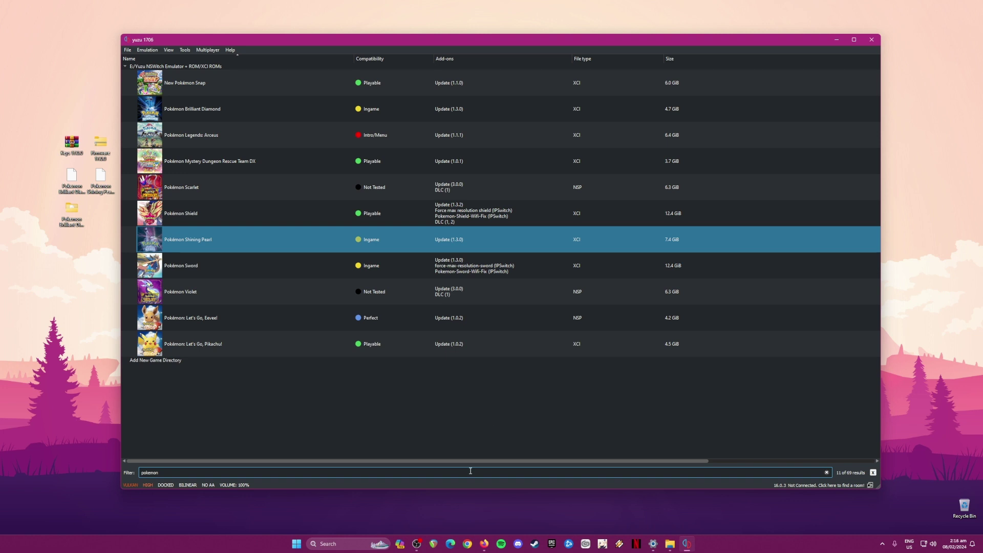
double_click(241, 242)
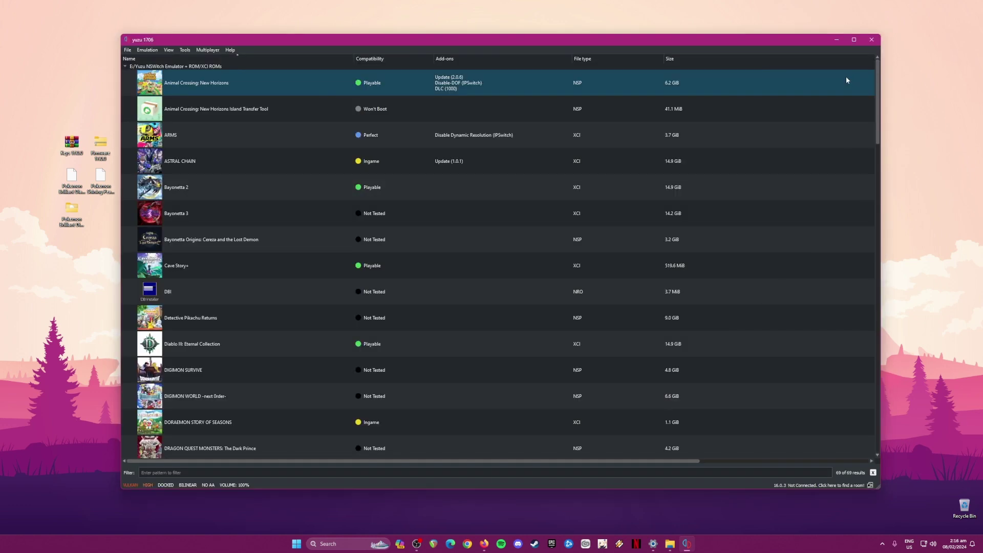
Minimize yuzu to show the desktop with its Keys, Firmware and Pokémon update items.
left_click(871, 39)
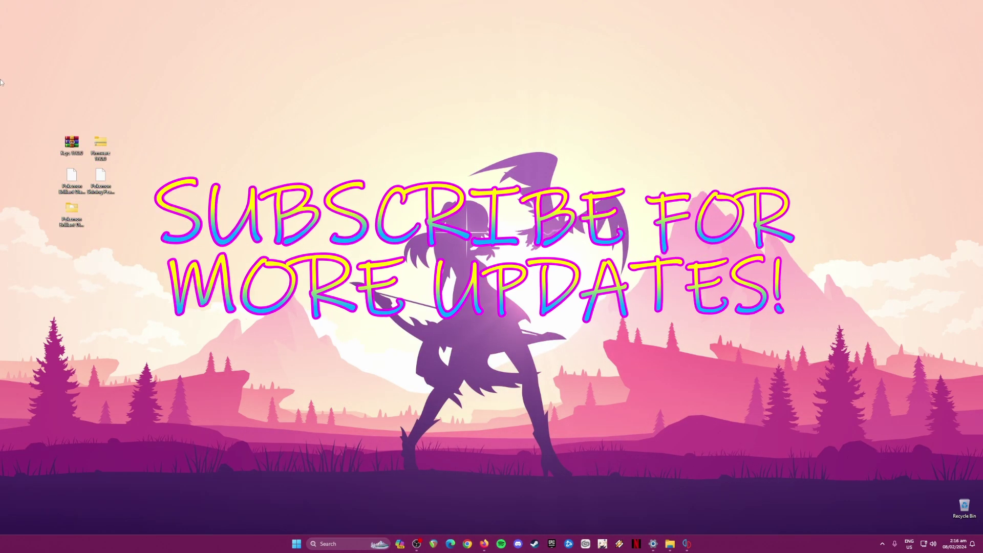
left_click_drag(31, 75, 439, 347)
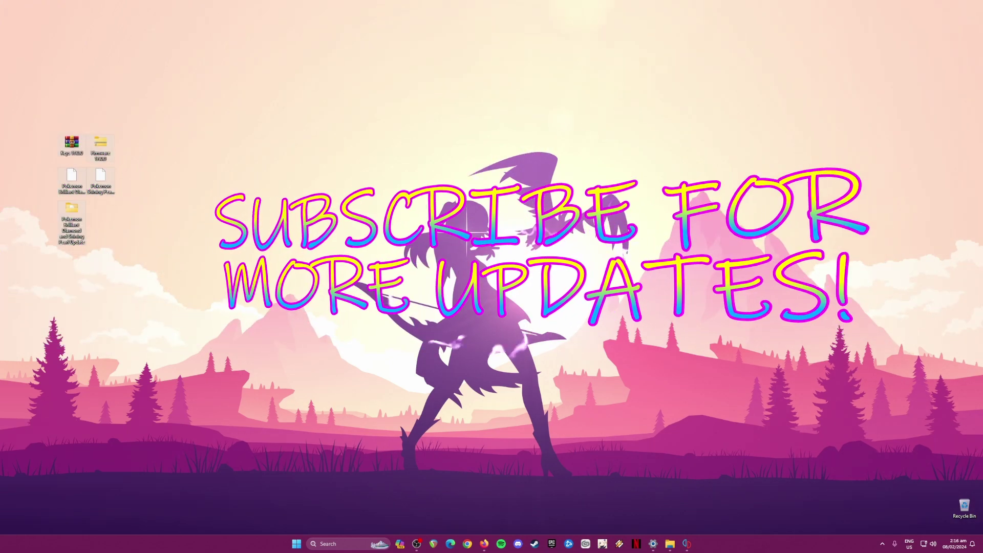